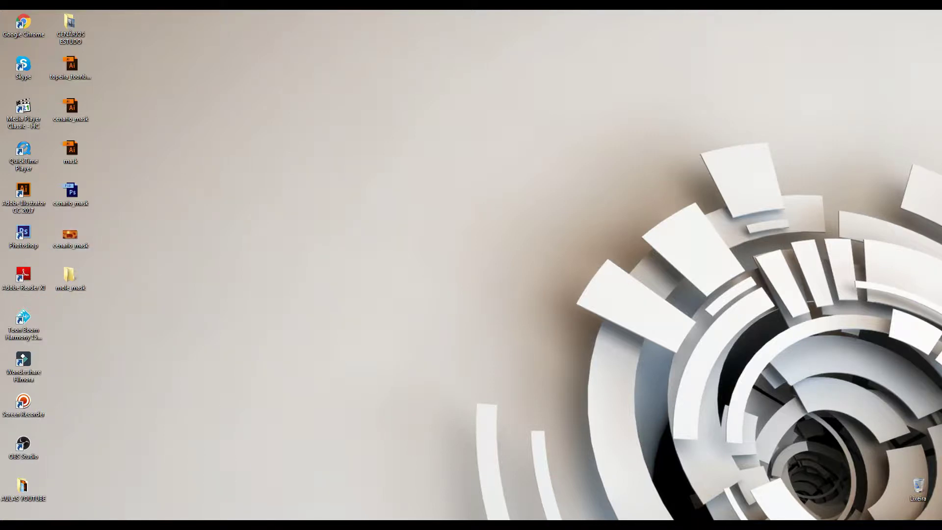
- Review the cenario_mask background image, then the character and mask artwork in Illustrator
mouse_move(135, 524)
left_click(165, 524)
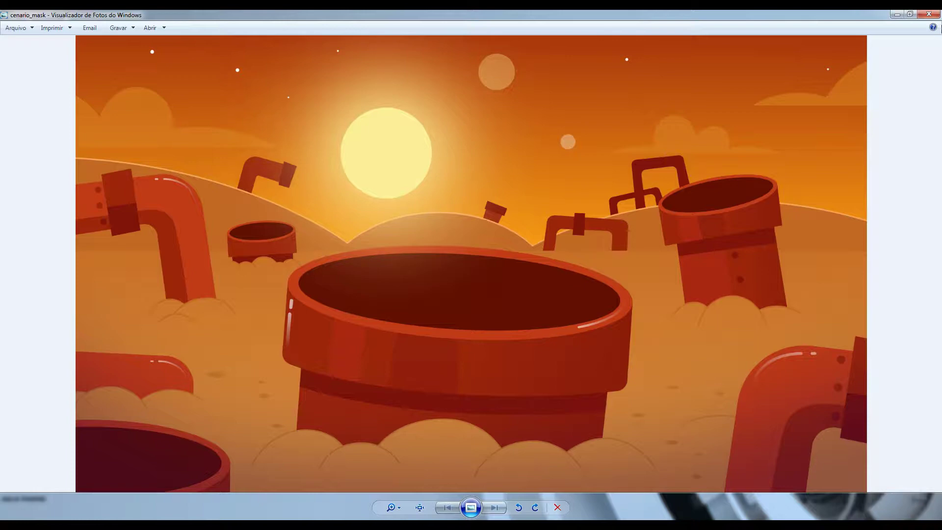
left_click(934, 14)
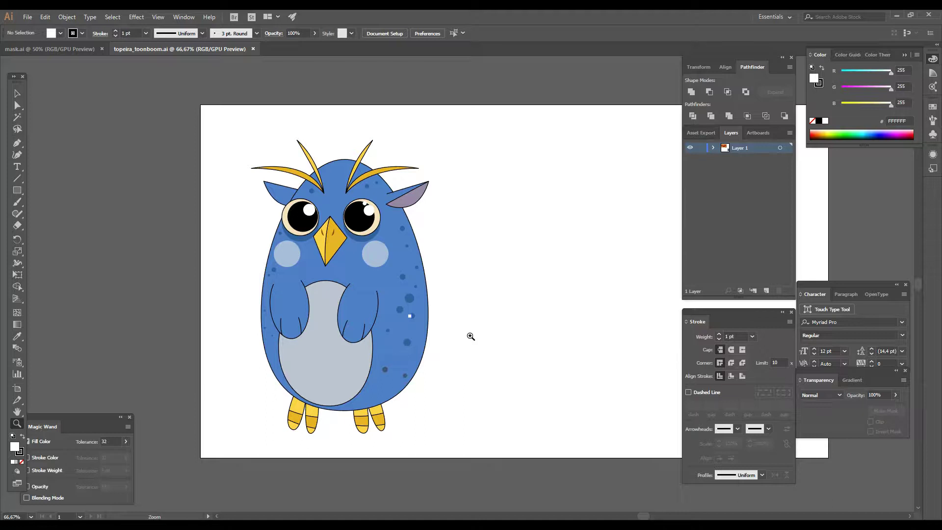
left_click(54, 49)
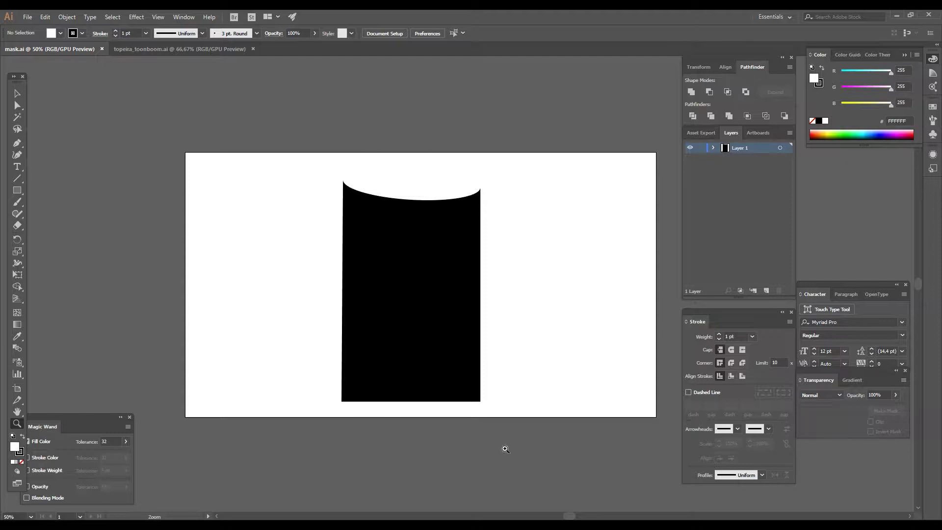
left_click(898, 15)
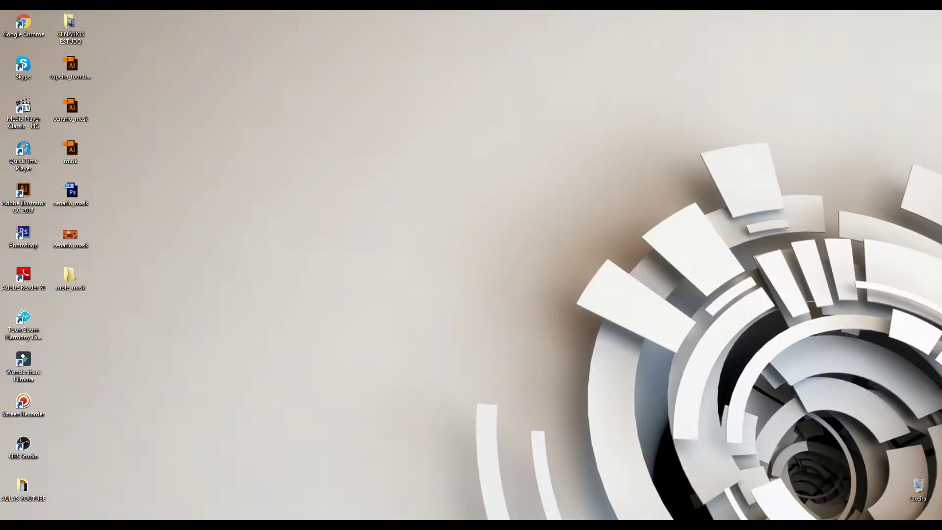
- Switch to Toon Boom Harmony, turn on the camera mask to hide everything outside the frame, and play the animation
left_click(134, 525)
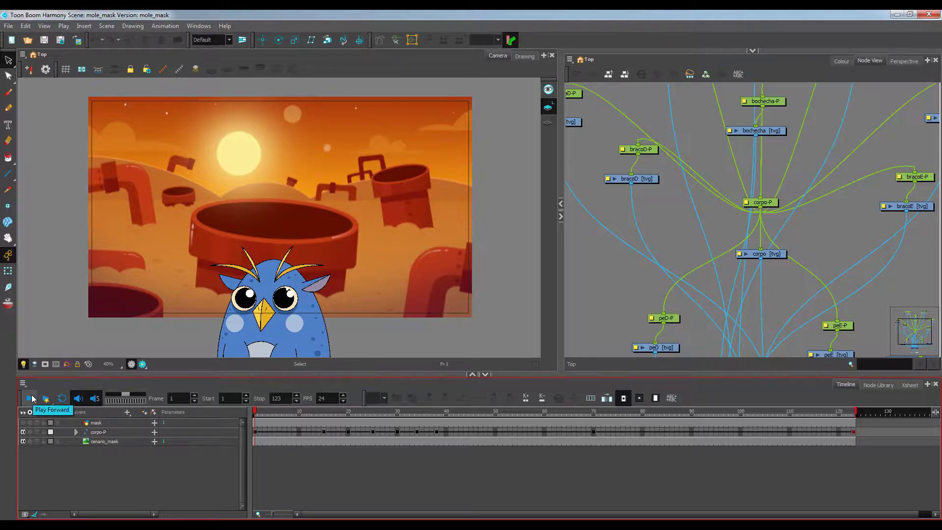
left_click(46, 364)
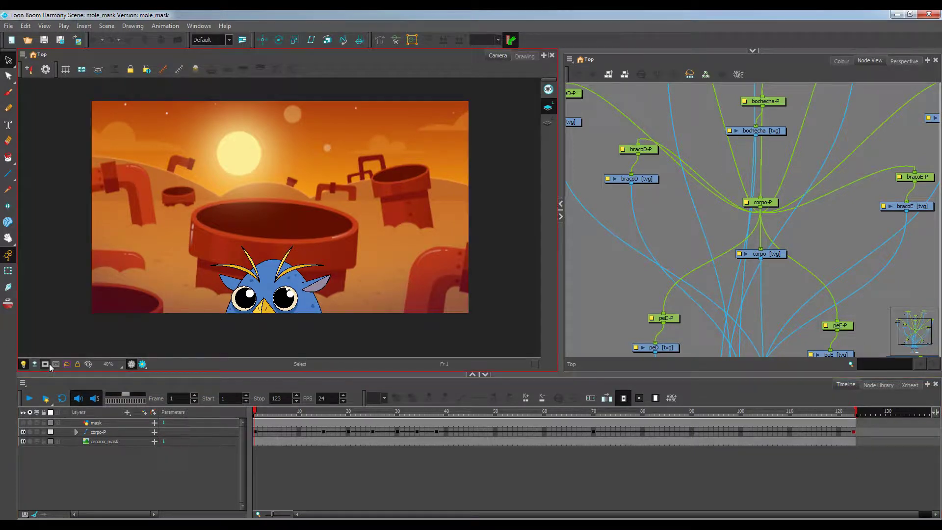
left_click(28, 401)
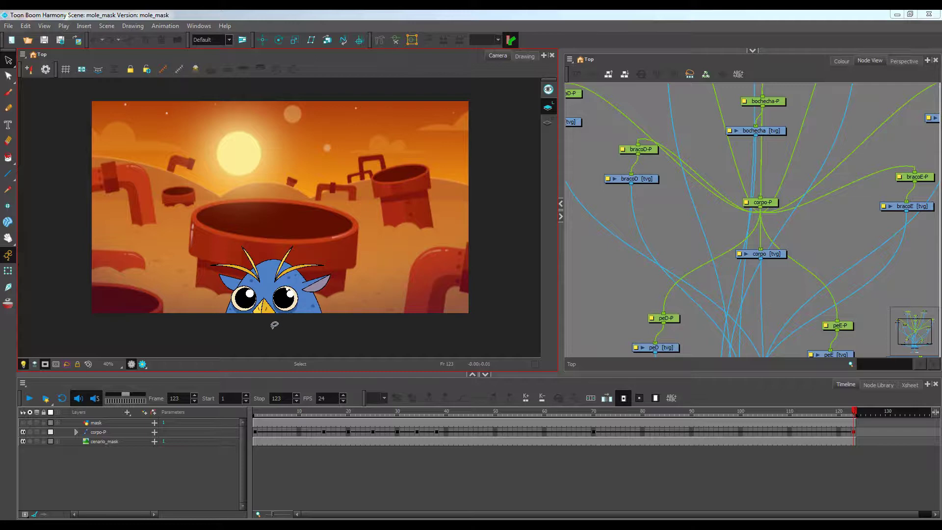
left_click(30, 399)
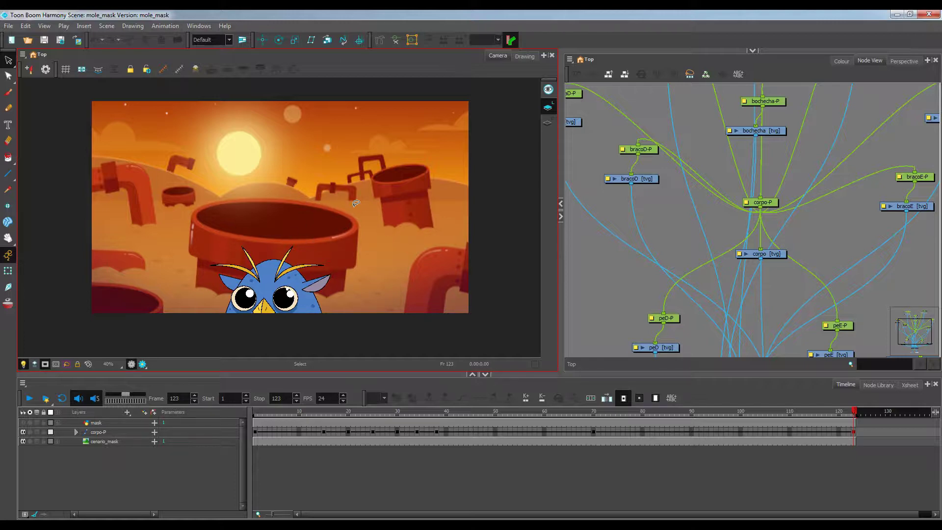
- Move the mask and cenario_mask nodes outward and down to either side of the Composite, clear of the character nodes
scroll(692, 230, "down", 3)
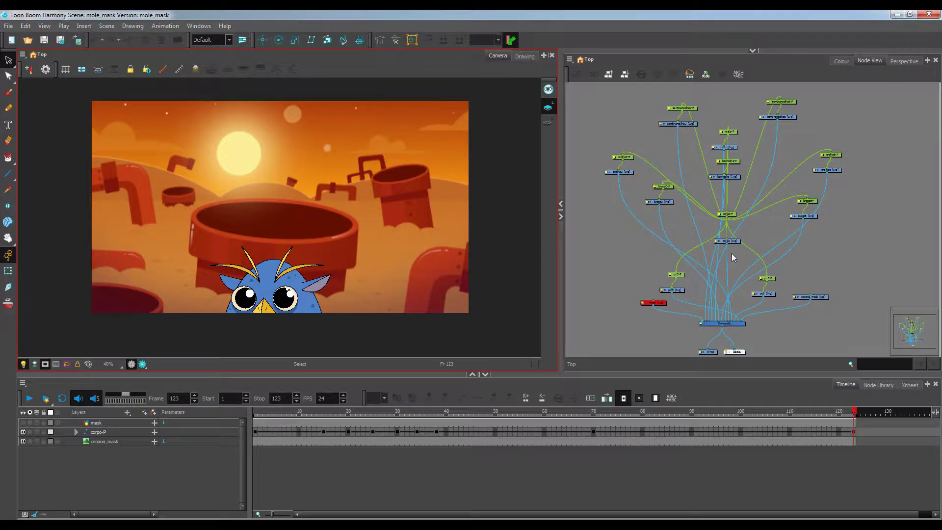
scroll(733, 259, "up", 3)
left_click_drag(736, 276, 736, 213)
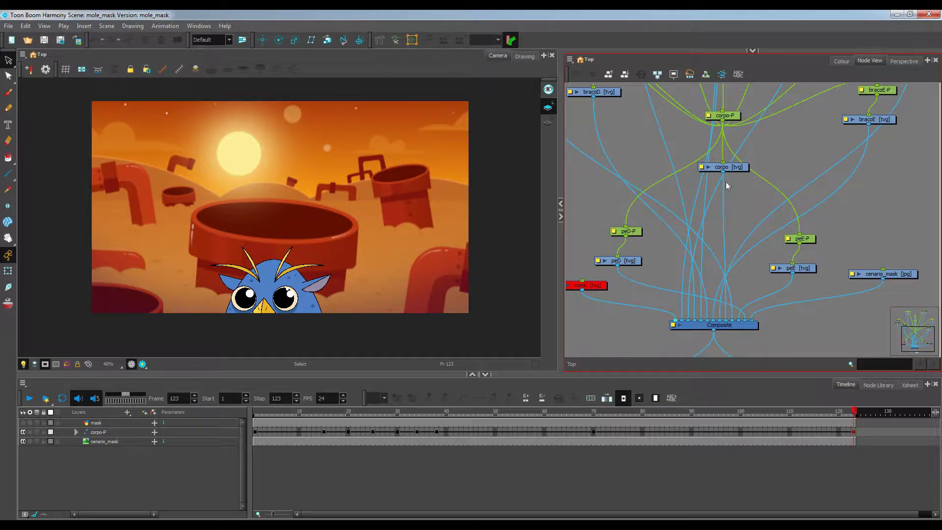
scroll(707, 261, "down", 4)
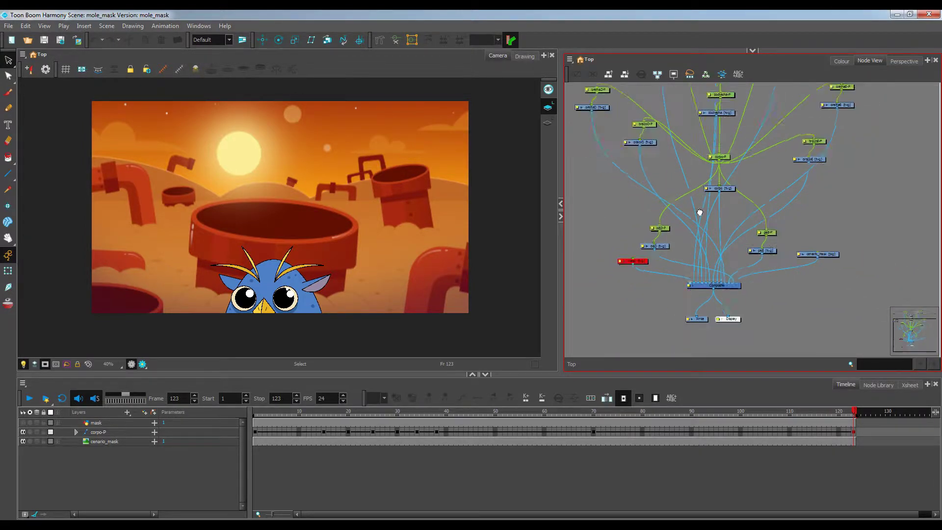
scroll(708, 253, "down", 3)
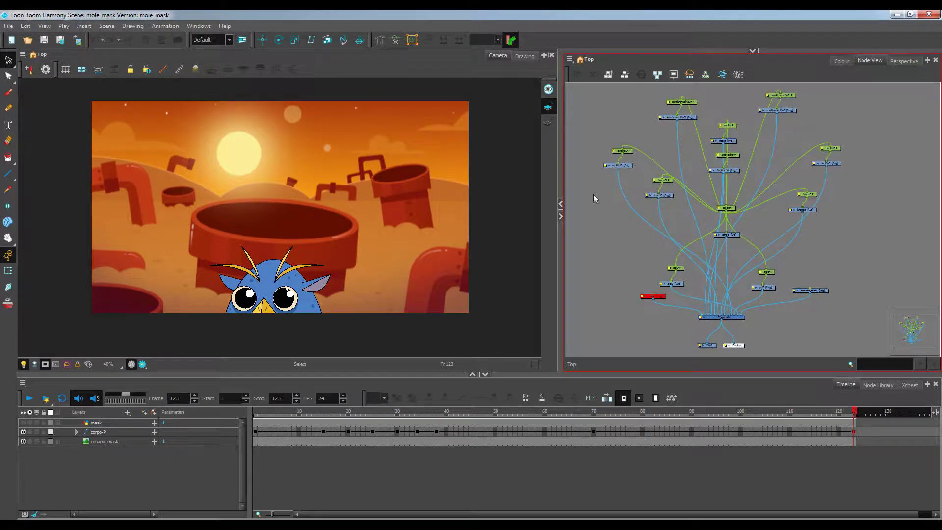
left_click_drag(665, 299, 639, 313)
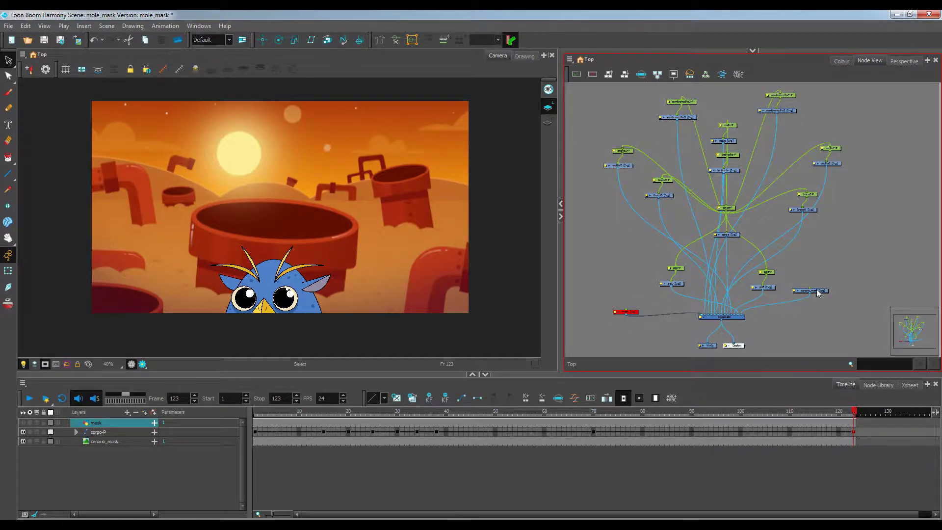
left_click_drag(812, 290, 816, 297)
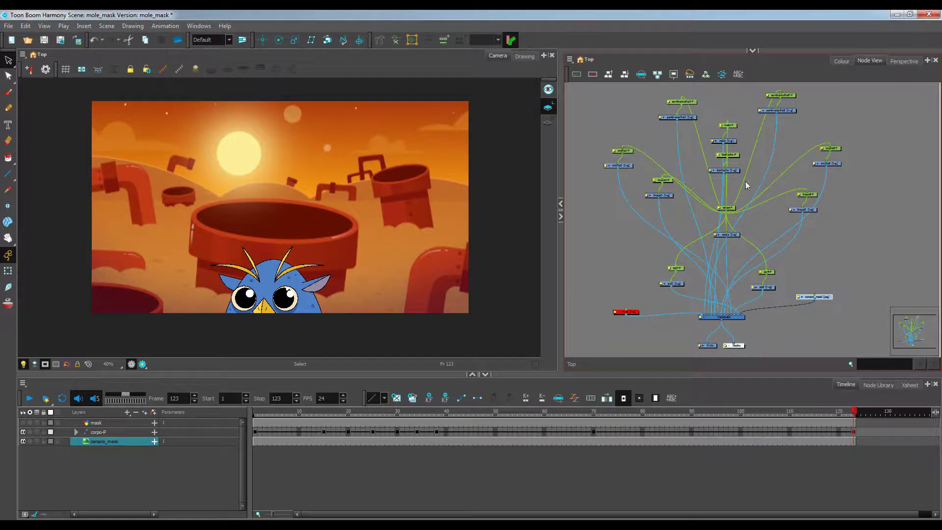
left_click_drag(829, 298, 836, 312)
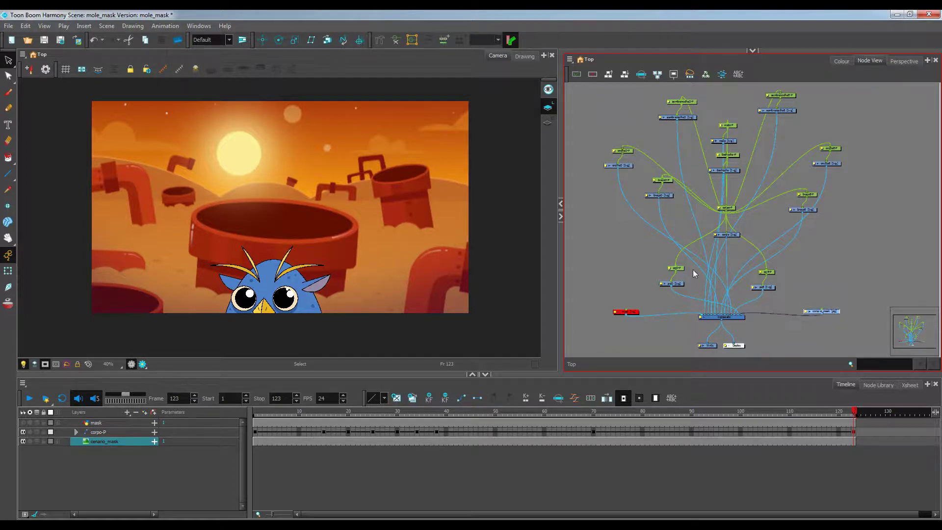
- Try a plain group of all the character's drawing and peg nodes, and undo the grouping
left_click_drag(593, 90, 821, 264)
left_click_drag(868, 296, 868, 297)
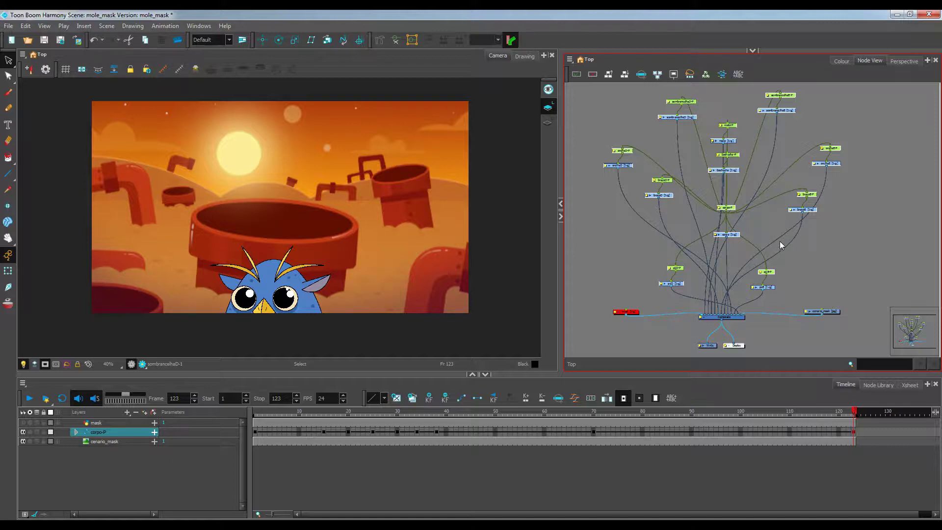
key("ctrl+g")
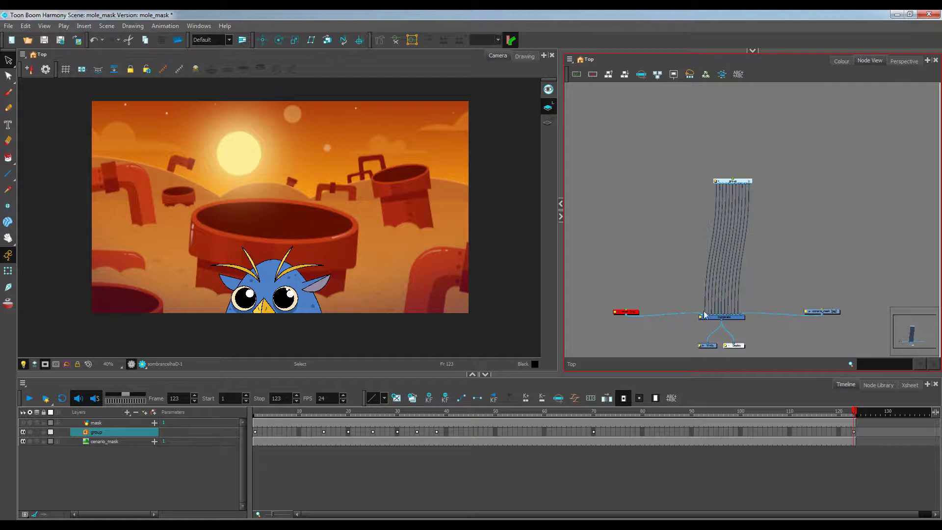
scroll(731, 250, "up", 1)
left_click_drag(721, 251, 711, 232)
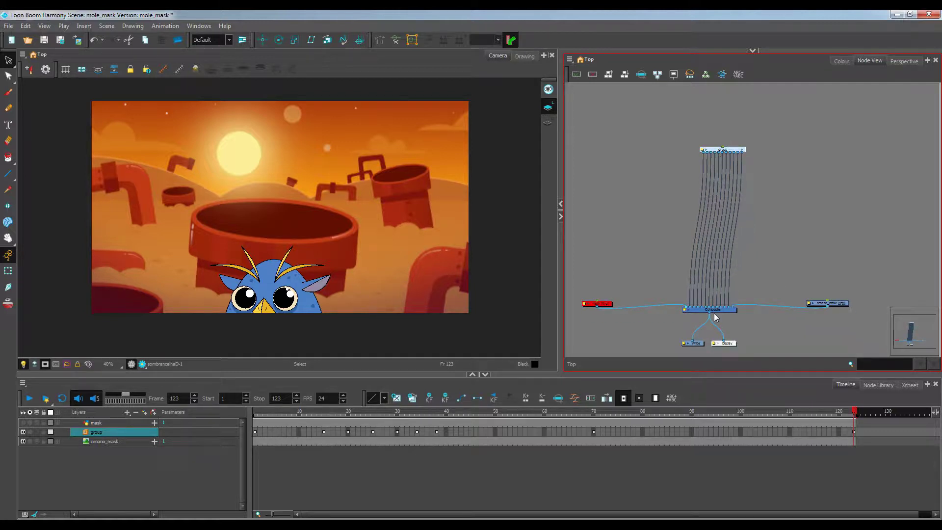
key("ctrl+z")
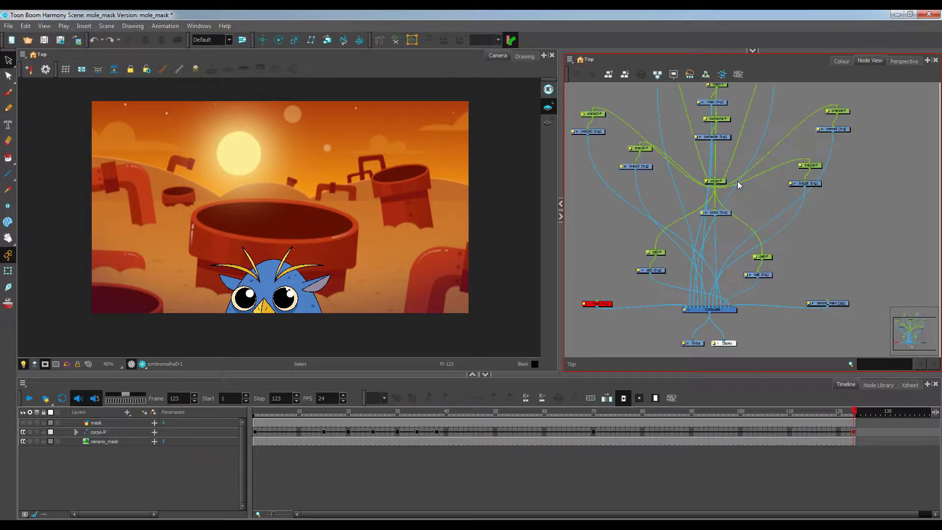
- Group all the character's drawing and peg nodes together with their own composite, and shift the group node to the left
scroll(738, 181, "down", 1)
left_click_drag(710, 168, 696, 243)
left_click_drag(616, 114, 882, 328)
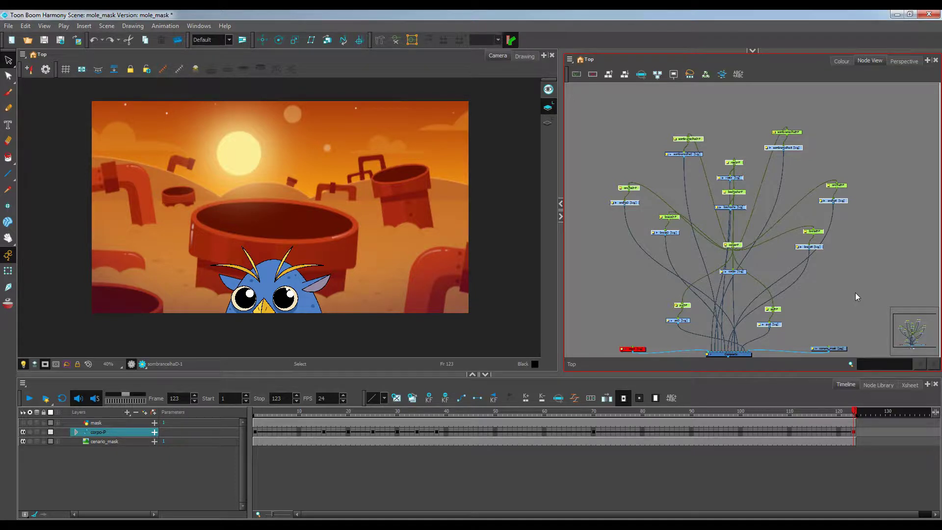
key("ctrl+g")
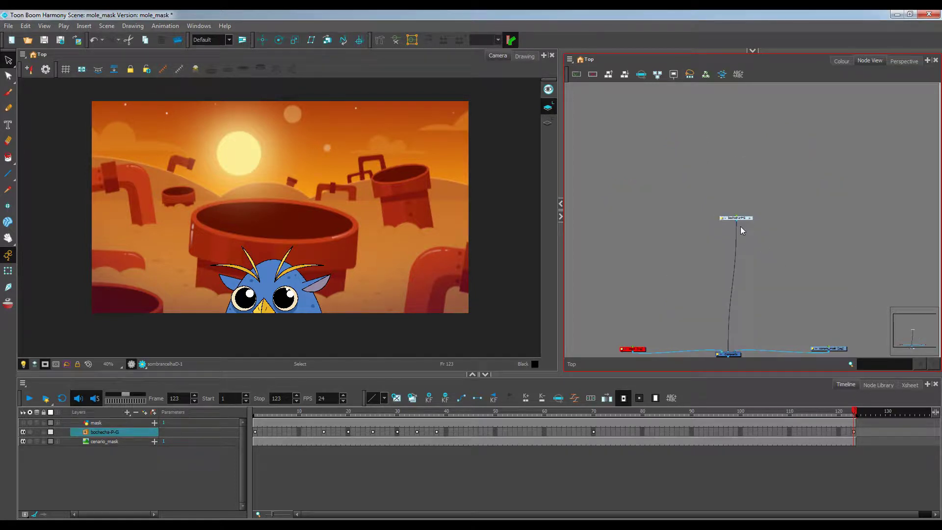
left_click_drag(743, 218, 718, 220)
scroll(694, 314, "up", 3)
scroll(719, 221, "up", 1)
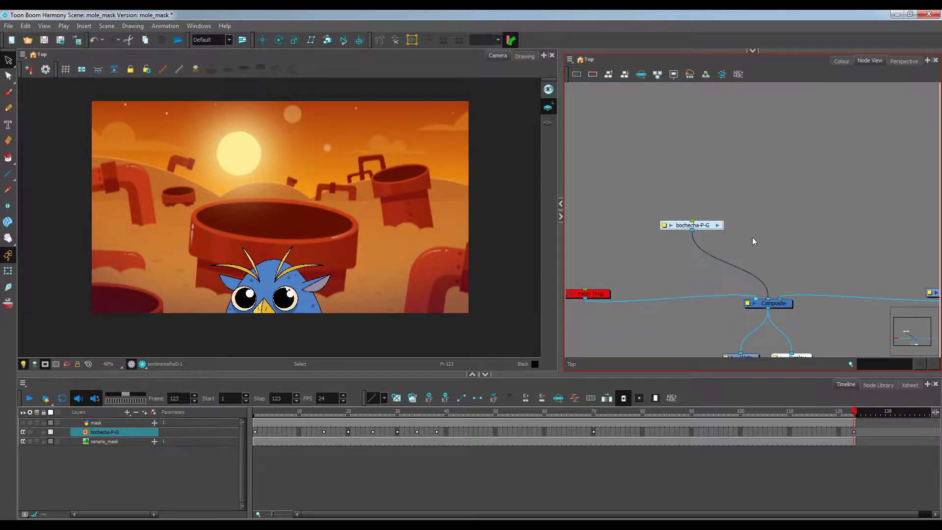
- Inspect inside the character group how its drawings connect through the composite to the Multi-Port-Out, and return to the top level
left_click(717, 226)
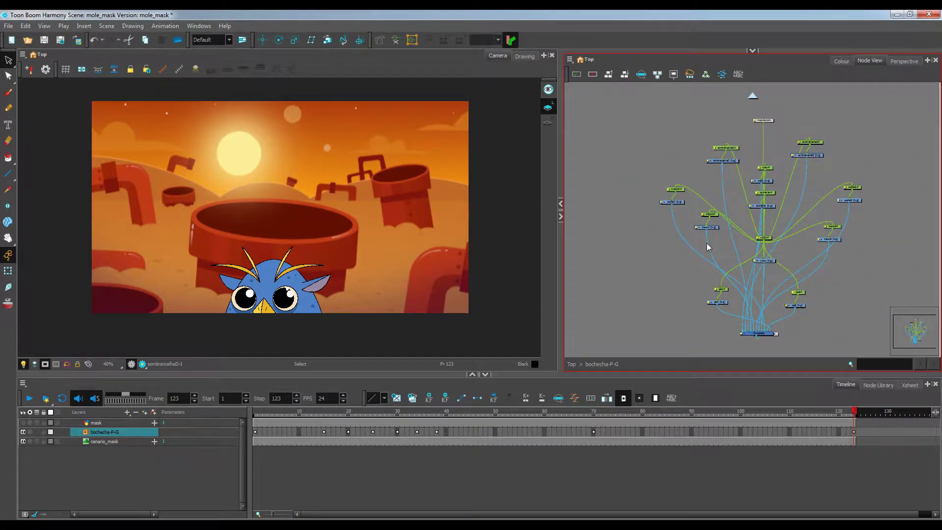
left_click_drag(265, 414, 227, 407)
scroll(771, 266, "up", 3)
left_click_drag(771, 266, 751, 169)
scroll(751, 169, "up", 2)
left_click_drag(769, 311, 784, 280)
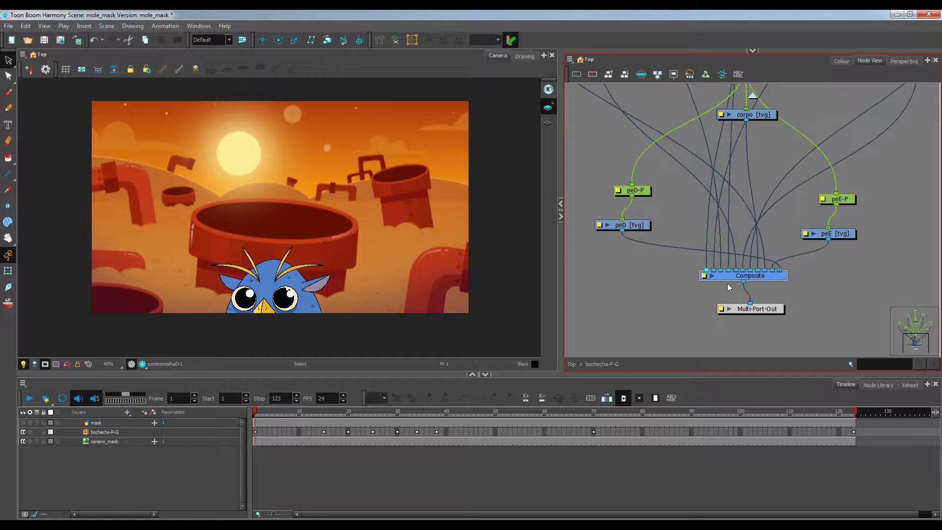
left_click(750, 96)
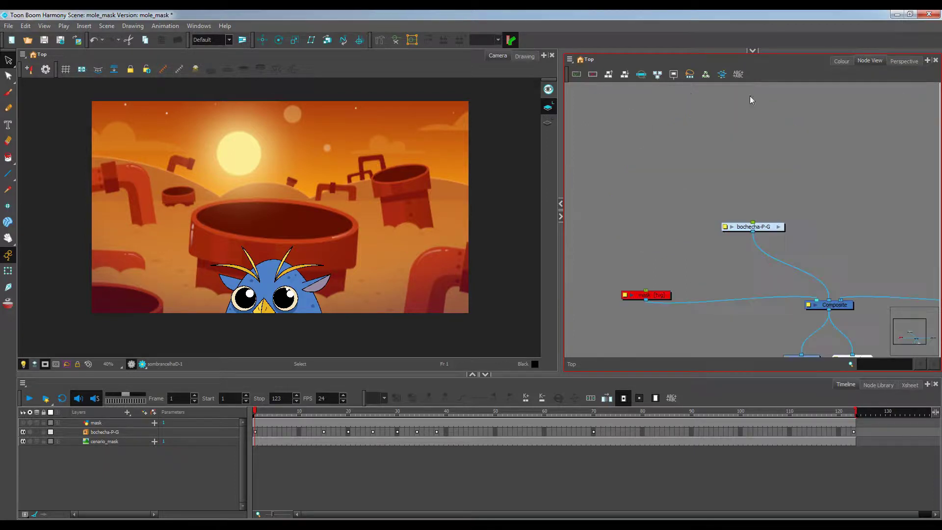
- Spread the character group node and the mask node apart above the Composite, with the mask on the left
left_click_drag(744, 271, 679, 241)
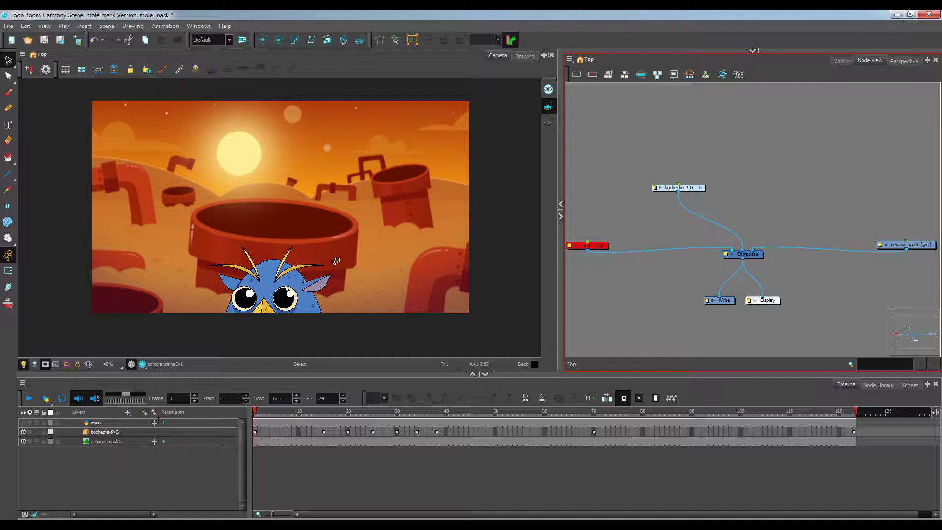
left_click_drag(690, 190, 855, 149)
left_click_drag(262, 410, 214, 426)
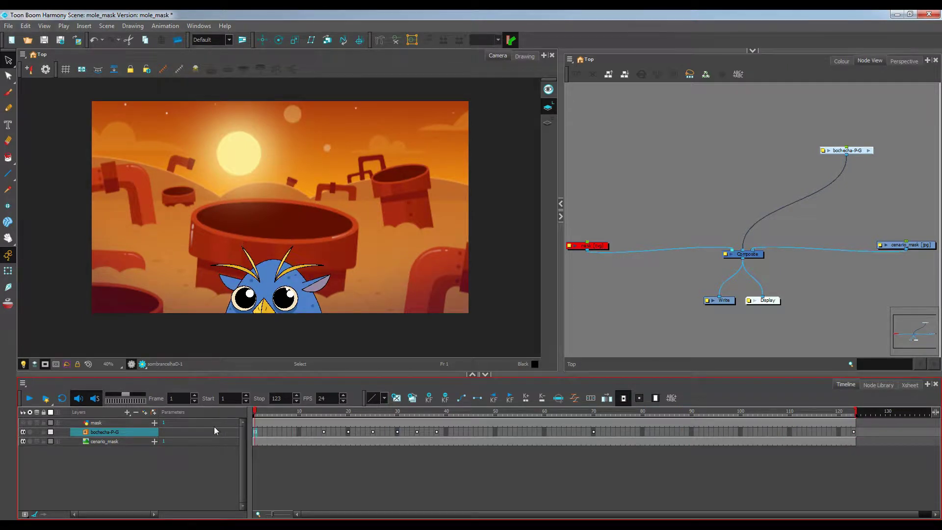
left_click_drag(604, 247, 691, 153)
left_click_drag(861, 154, 851, 155)
- Check the mask shape in Illustrator, then bring the mask node closer above the Composite in Harmony and enable the mask layer
left_click(165, 526)
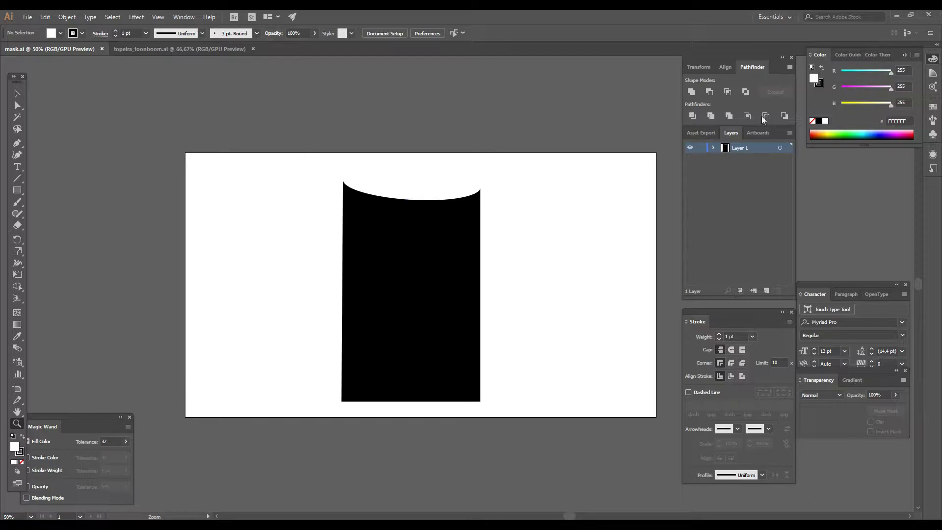
left_click(897, 17)
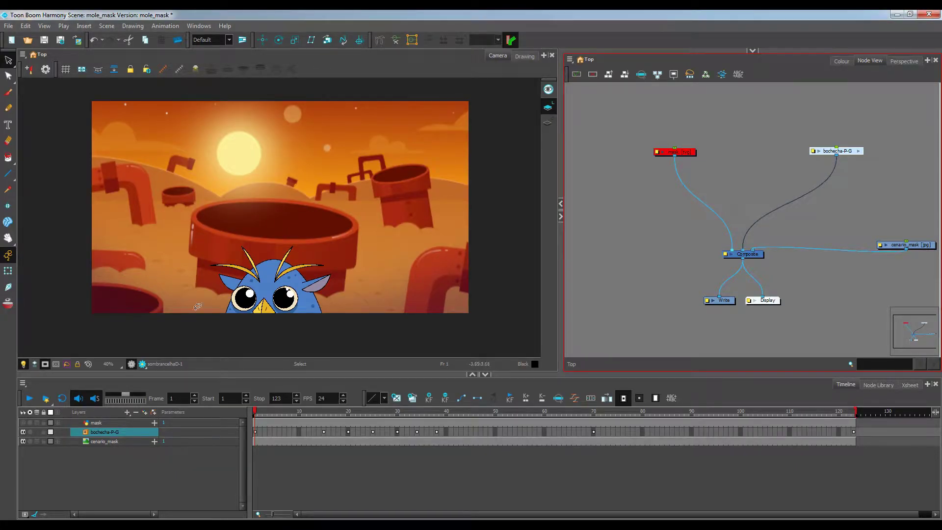
left_click(690, 153)
left_click_drag(690, 155, 735, 164)
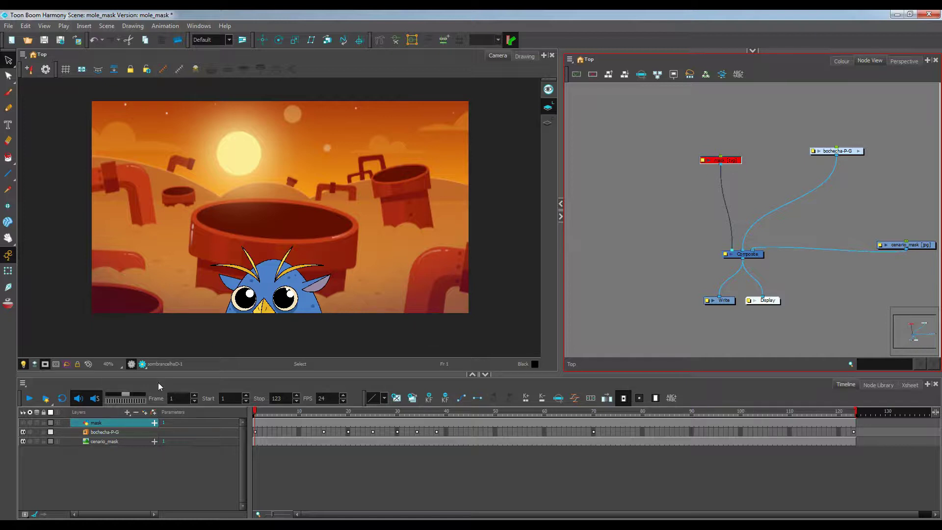
left_click(22, 422)
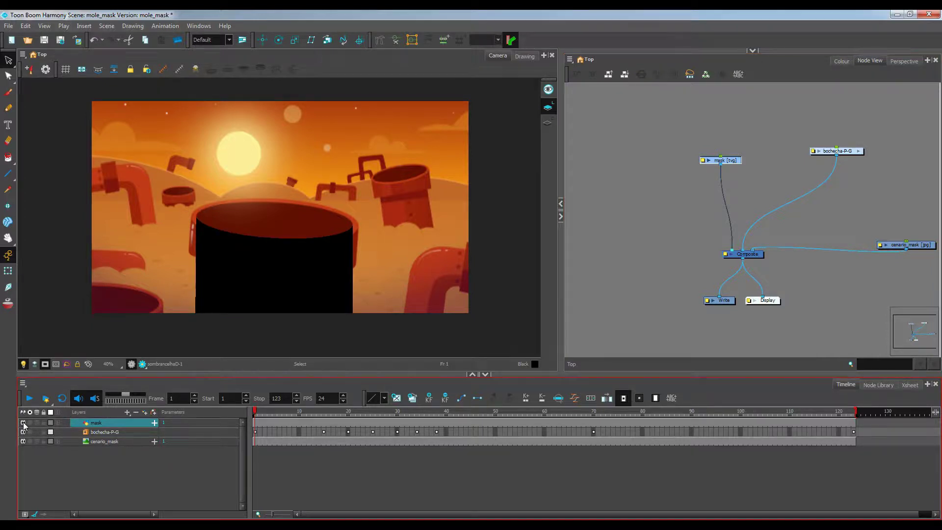
- Examine up close how the black mask shape follows the front rim of the large pipe
scroll(302, 268, "up", 4)
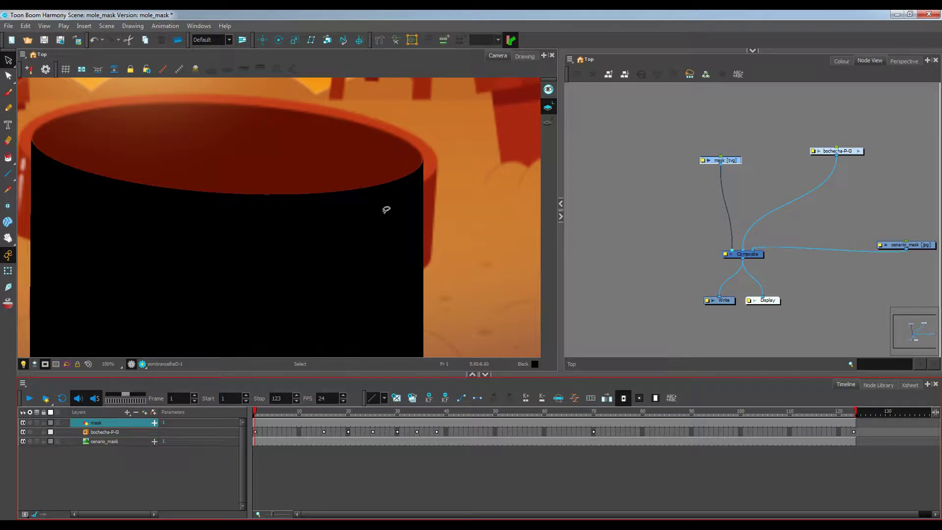
left_click(343, 206)
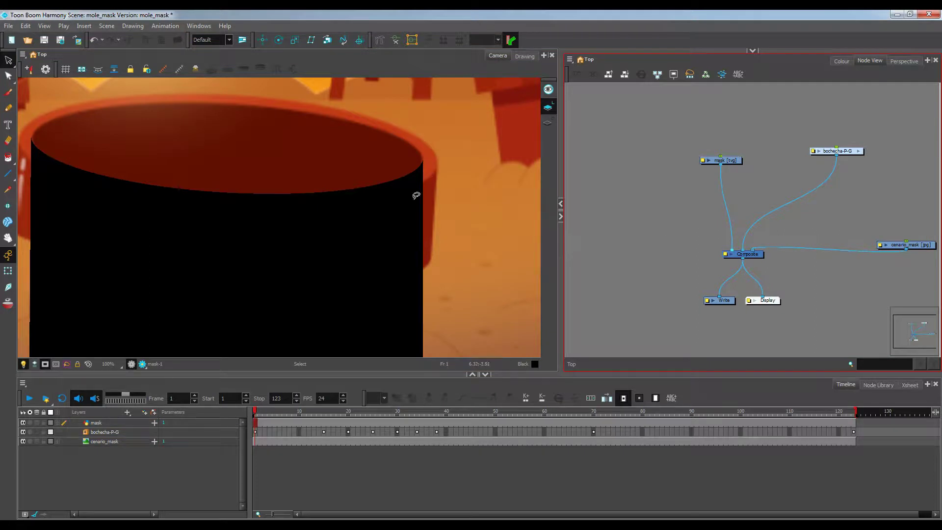
left_click(637, 252)
scroll(411, 236, "down", 3)
left_click_drag(428, 266, 382, 254)
scroll(412, 247, "down", 1)
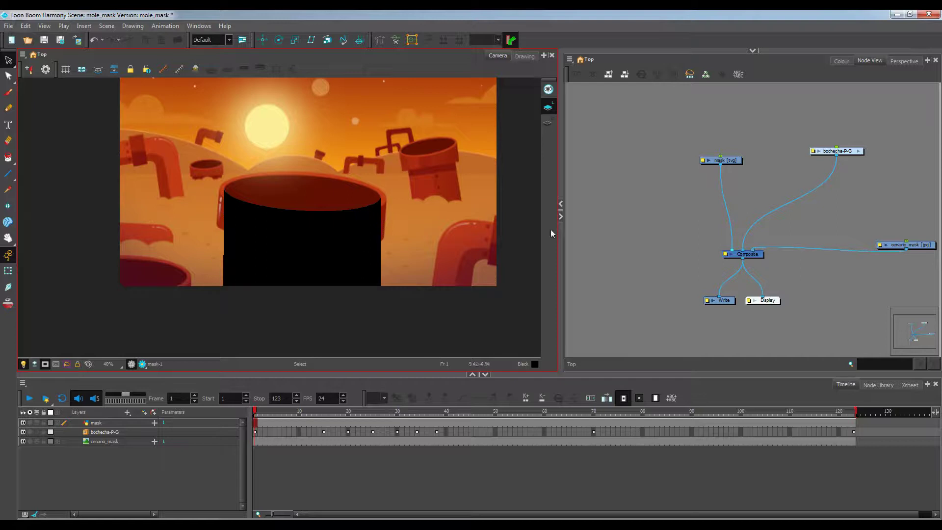
- Arrange the mask node and the character group node side by side at the same height, up and left of the Composite
left_click_drag(258, 415, 231, 399)
left_click_drag(728, 163, 648, 153)
left_click_drag(850, 152, 715, 152)
left_click(768, 179)
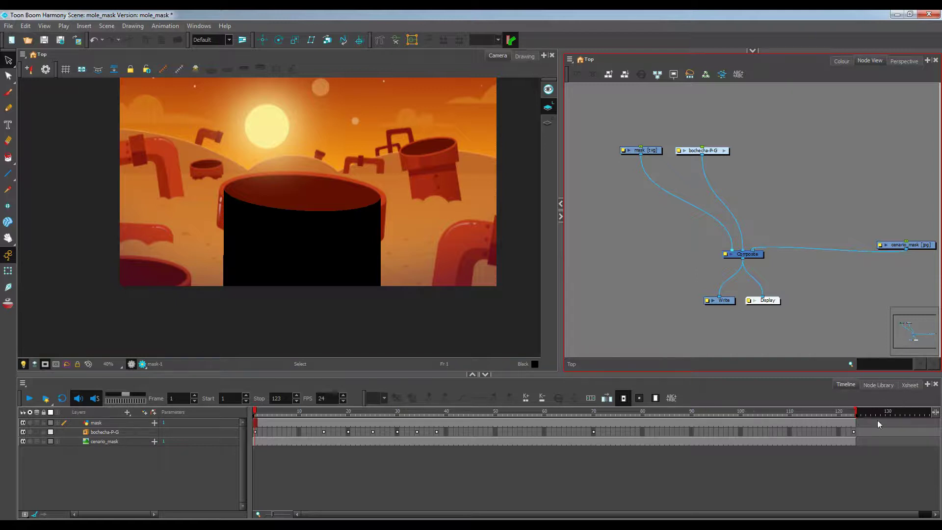
- Add a Cutter node from the favourite nodes to the Node View, below the mask node
left_click(885, 386)
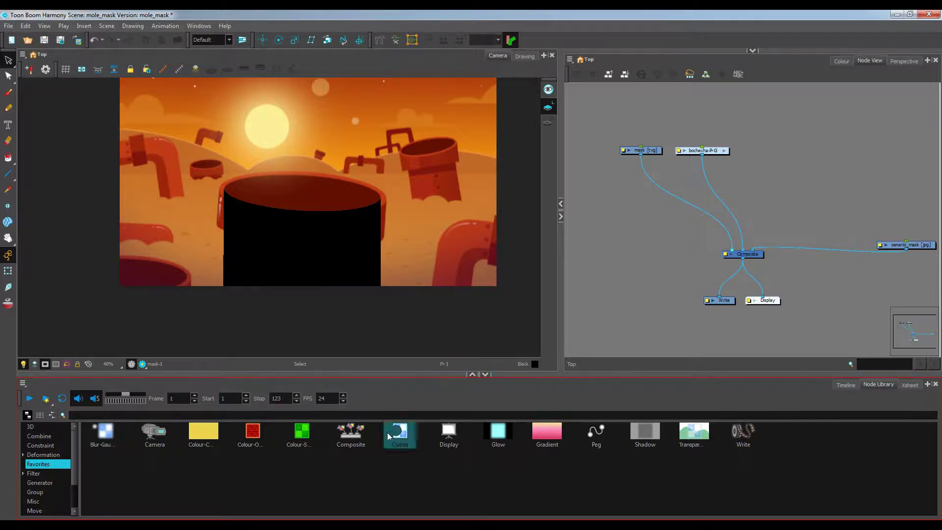
left_click_drag(403, 431, 646, 221)
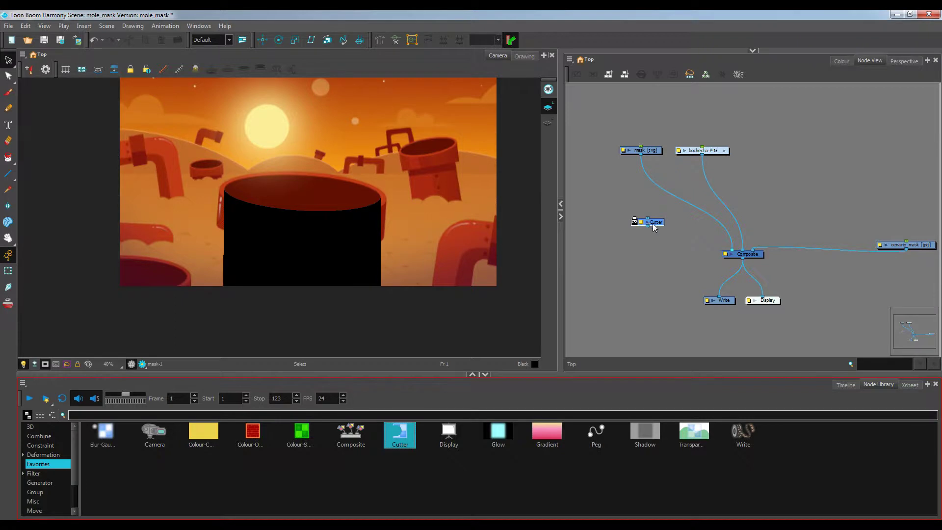
scroll(652, 222, "up", 2)
scroll(654, 225, "up", 1)
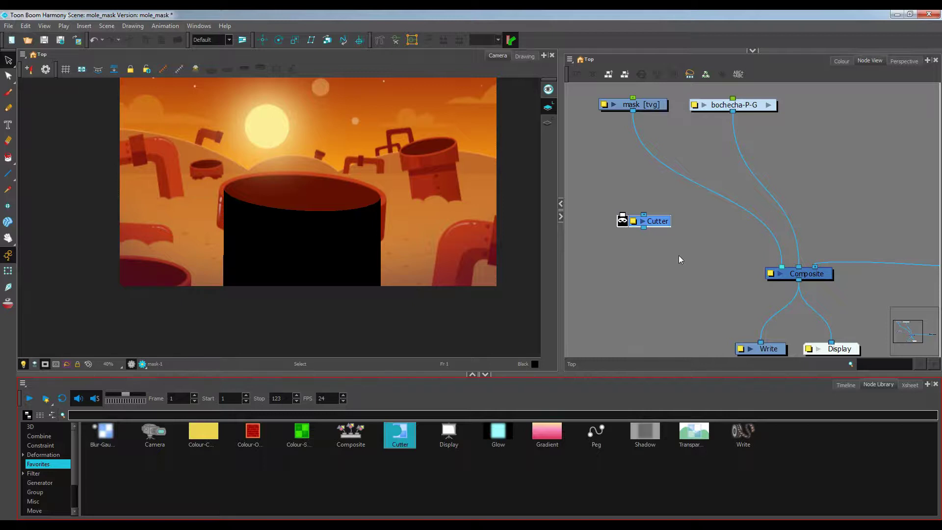
- Connect the Cutter node's output to a new leftmost input on the Composite
left_click(647, 220)
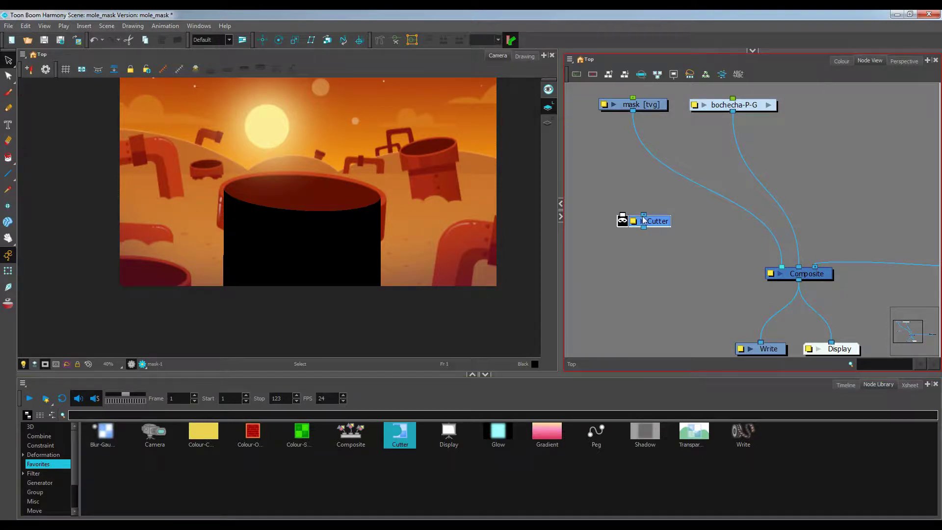
left_click_drag(644, 216, 676, 192)
left_click_drag(644, 227, 778, 267)
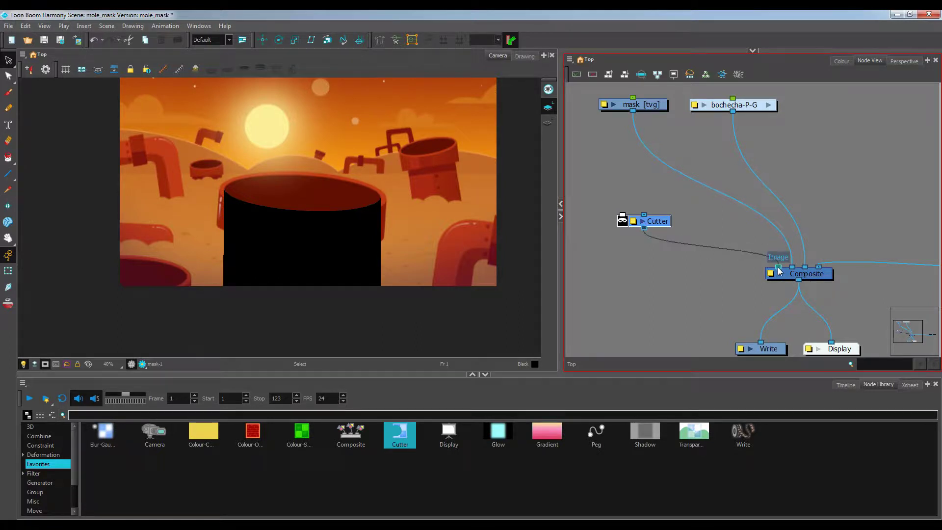
- Reroute the mask node's connection from the Composite to the Cutter's Matte input and shift the mask node left
mouse_move(665, 105)
left_mouse_down()
mouse_move(679, 111)
mouse_move(674, 120)
mouse_move(661, 120)
mouse_move(661, 107)
left_mouse_up()
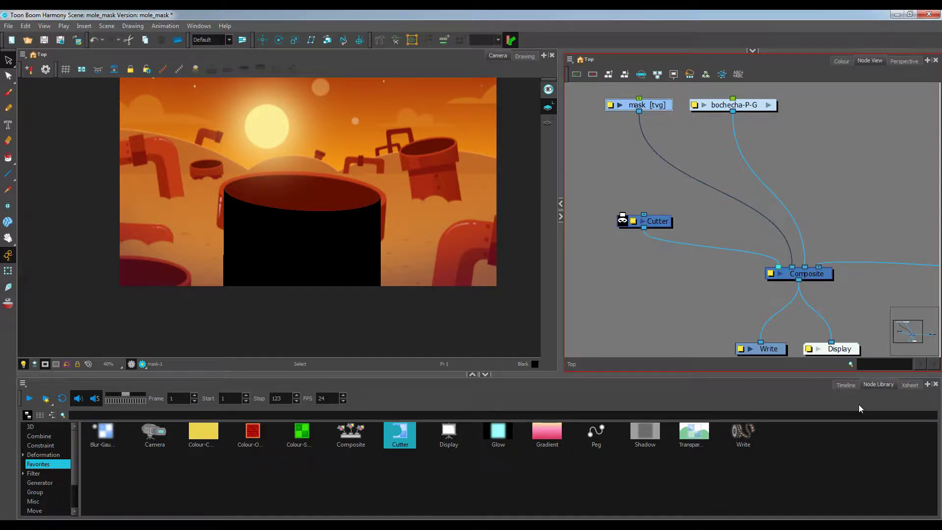
left_click(851, 385)
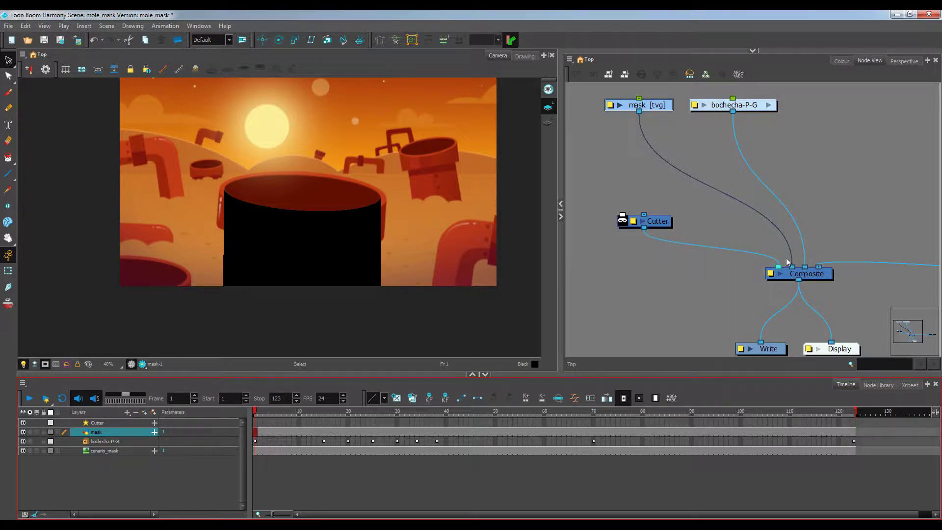
left_click_drag(792, 266, 620, 217)
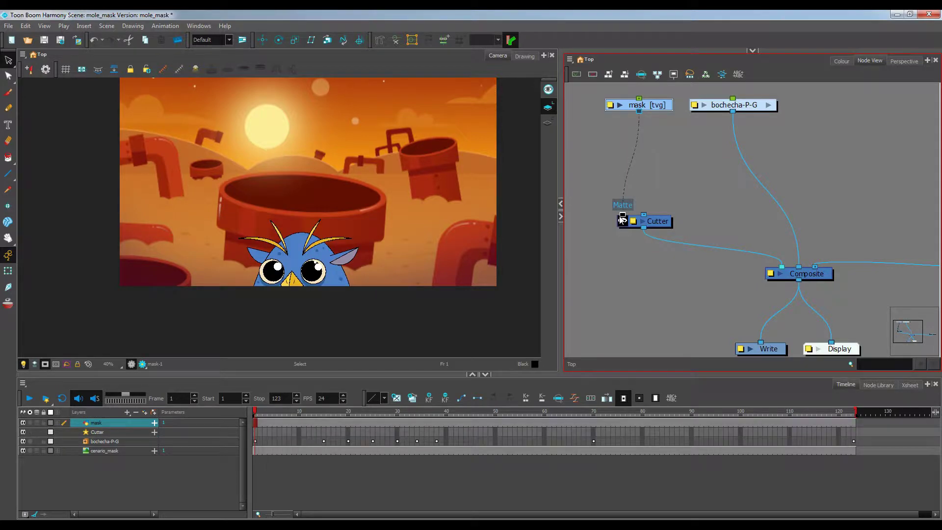
left_click_drag(658, 108, 629, 112)
- Reroute the bochecha-P-G group's output from the Composite to the Cutter's Image input
mouse_move(754, 101)
left_mouse_down()
mouse_move(759, 113)
mouse_move(760, 101)
left_mouse_up()
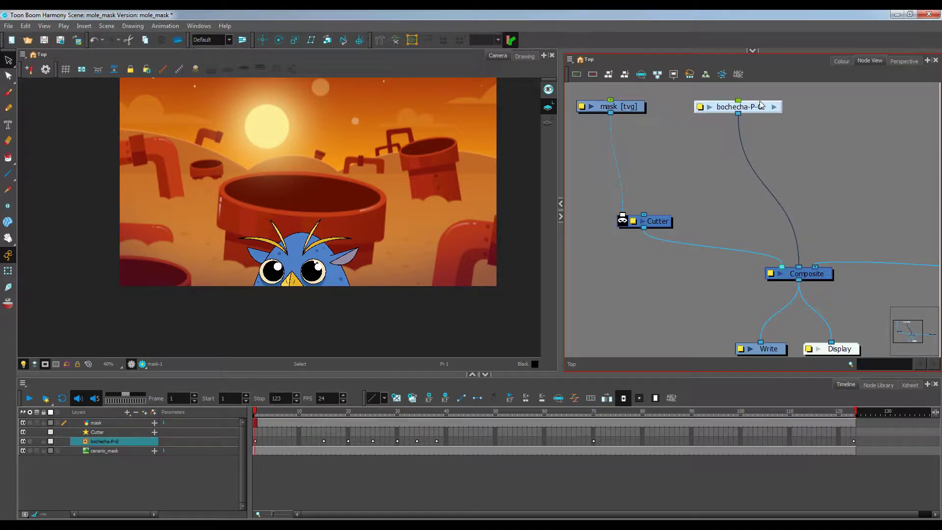
left_click_drag(799, 266, 769, 101)
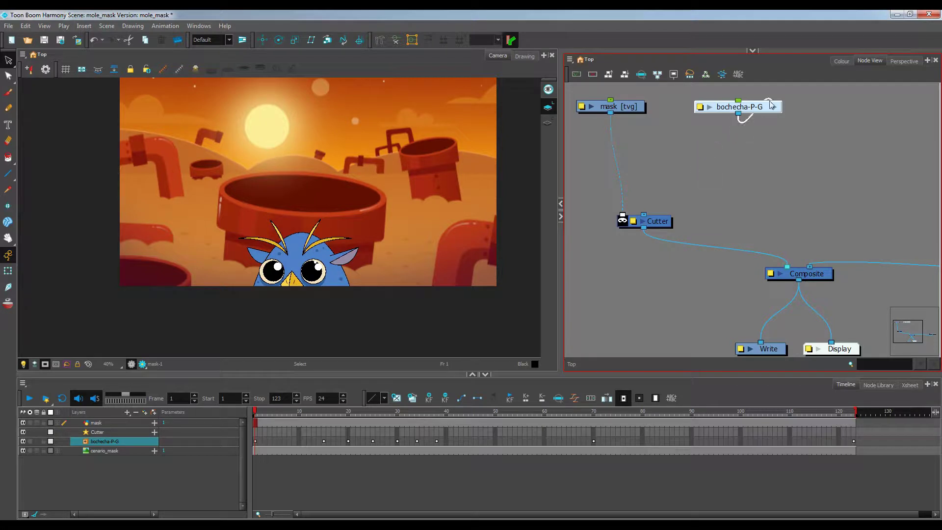
left_click_drag(747, 137, 707, 180)
left_click_drag(734, 119, 659, 210)
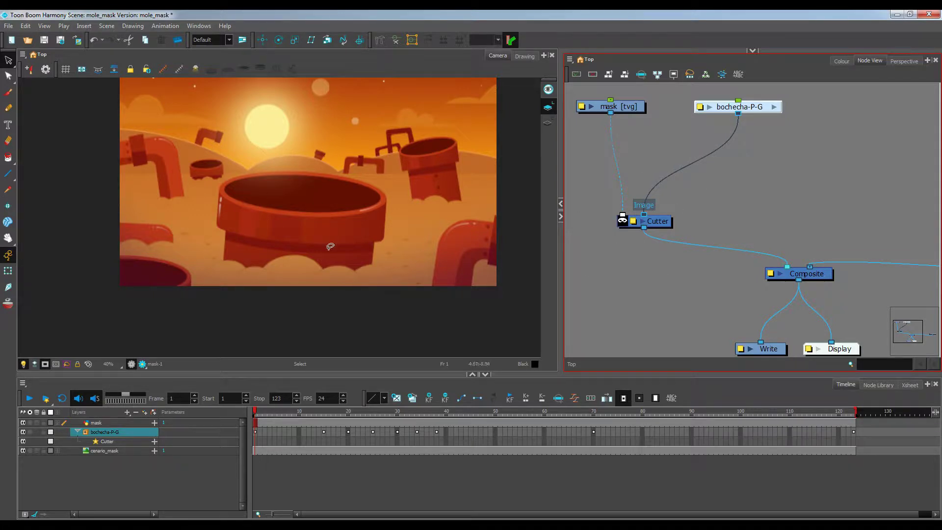
- Play the animation in a loop to check how the masked bird emerges from the large pipe, then stop playback
key("space")
left_click_drag(359, 195, 348, 259)
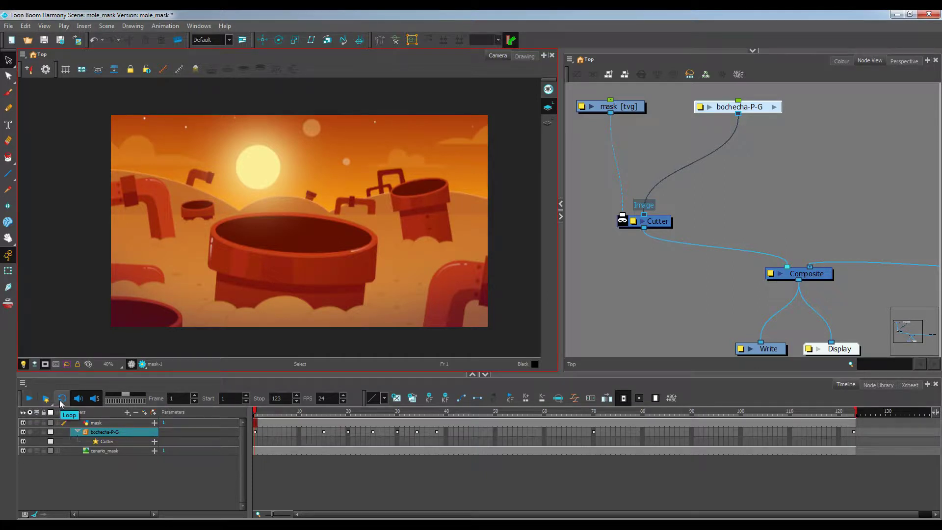
left_click(28, 402)
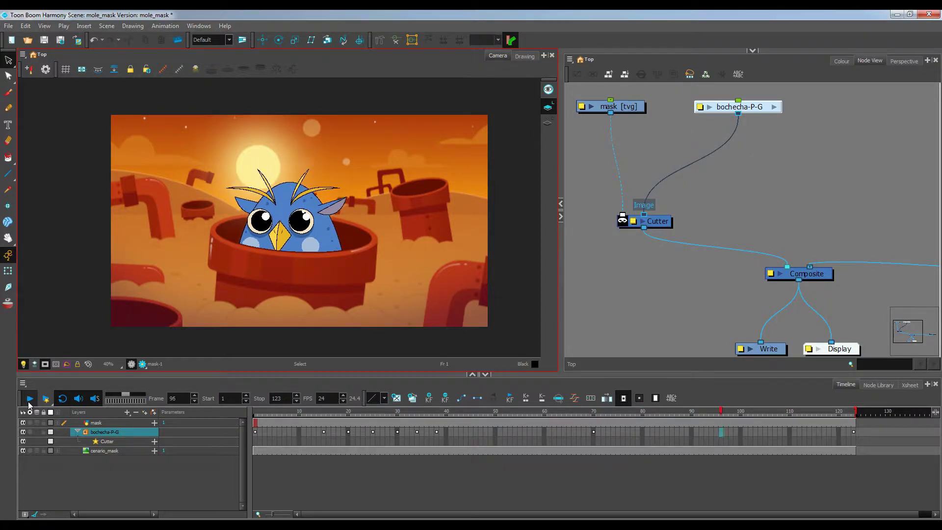
left_click(28, 401)
- Switch the camera view to the rendered preview with a close-up of the bird's cut edge at the pipe rim
scroll(353, 248, "up", 4)
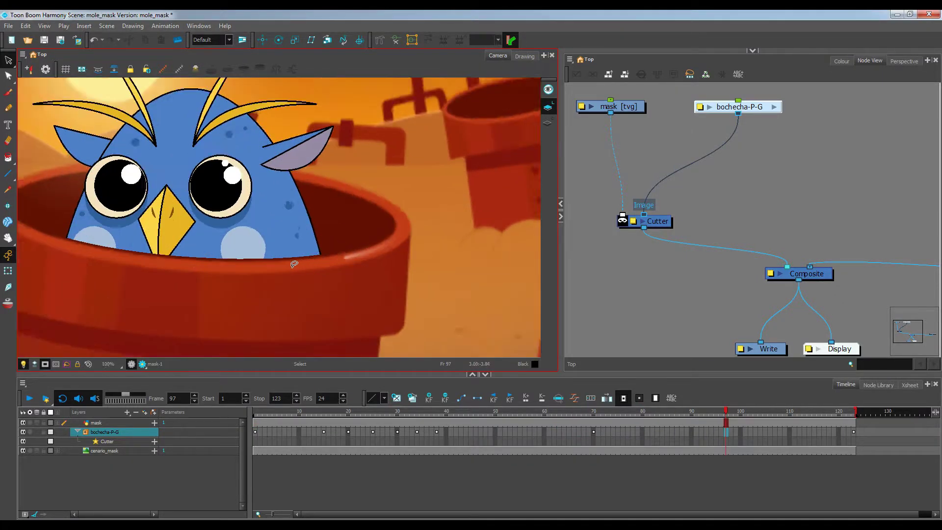
scroll(294, 264, "up", 1)
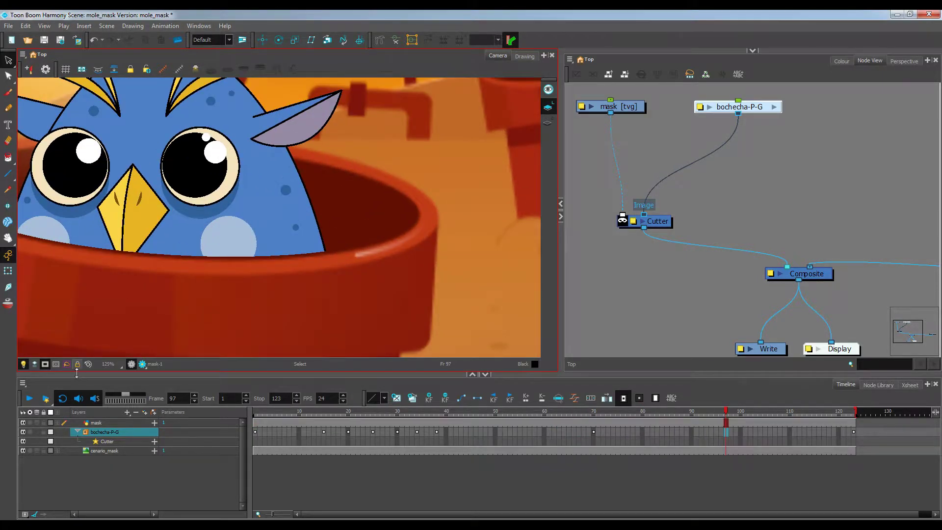
left_click(144, 368)
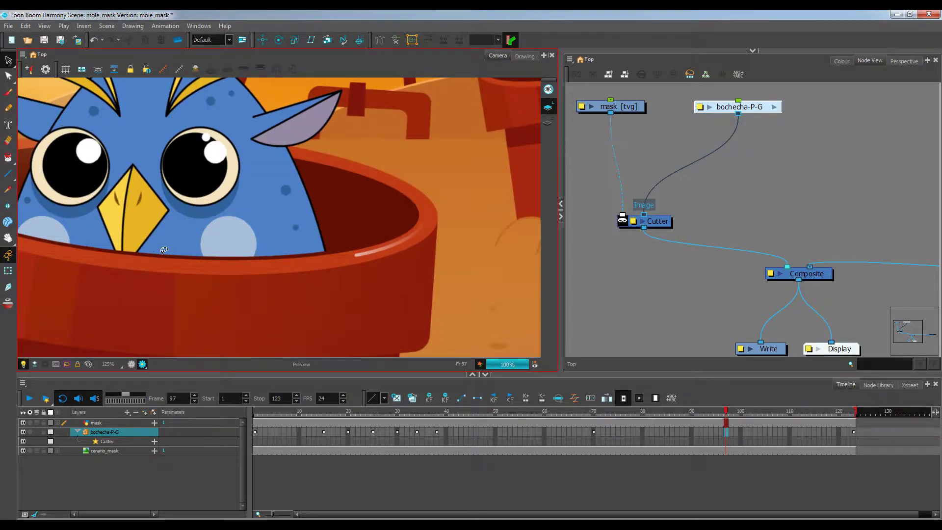
- Nudge the mask drawing down in small increments until its curved edge meets the pipe's front rim, then deselect it
left_click(628, 112)
left_click_drag(230, 303, 297, 317)
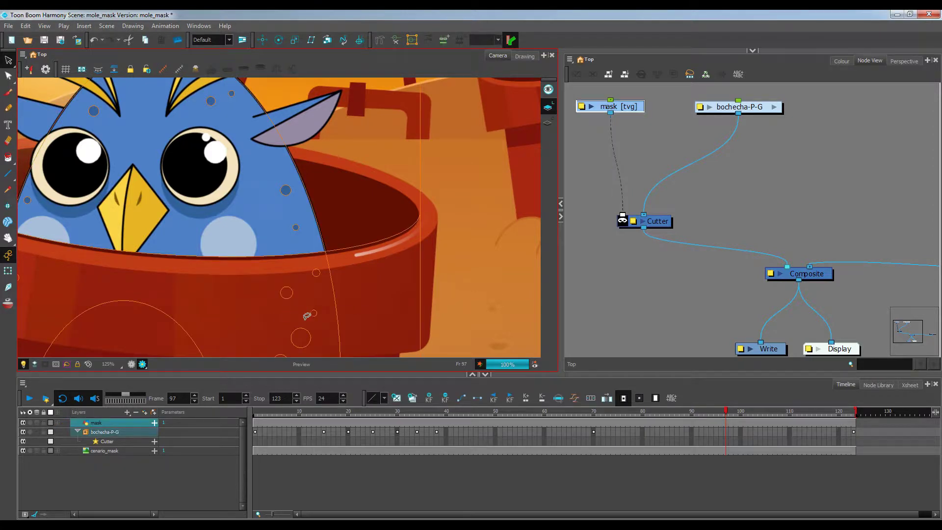
left_click(420, 261)
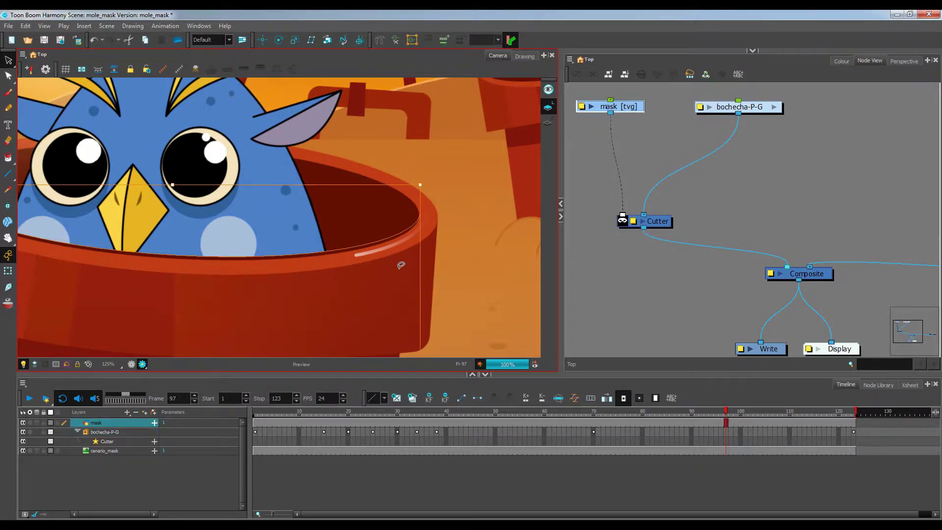
key("Down")
key("Down")
key("Down")
key("Down")
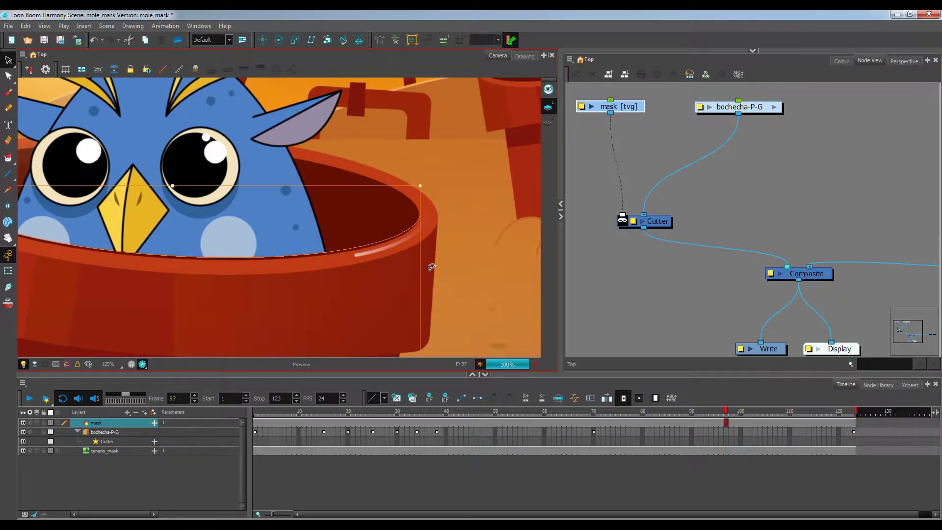
key("Down")
key("Down")
key("Down")
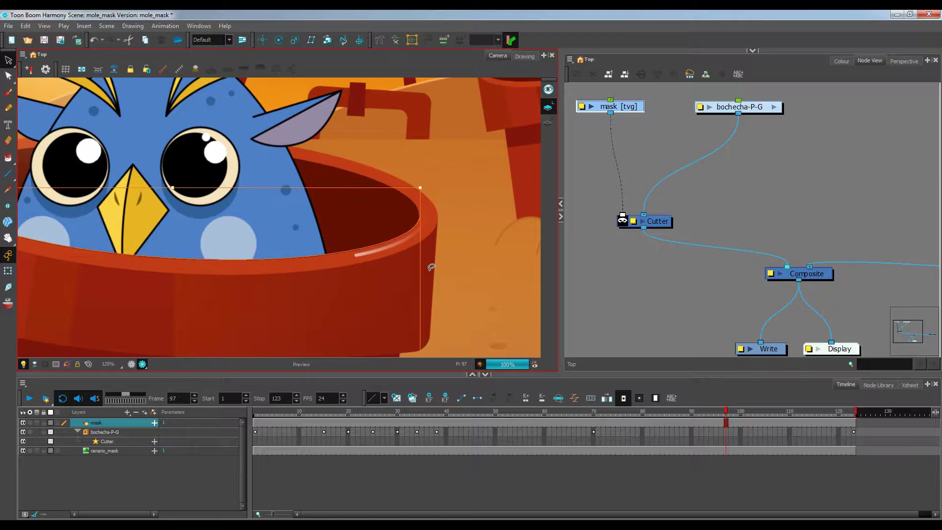
left_click(604, 308)
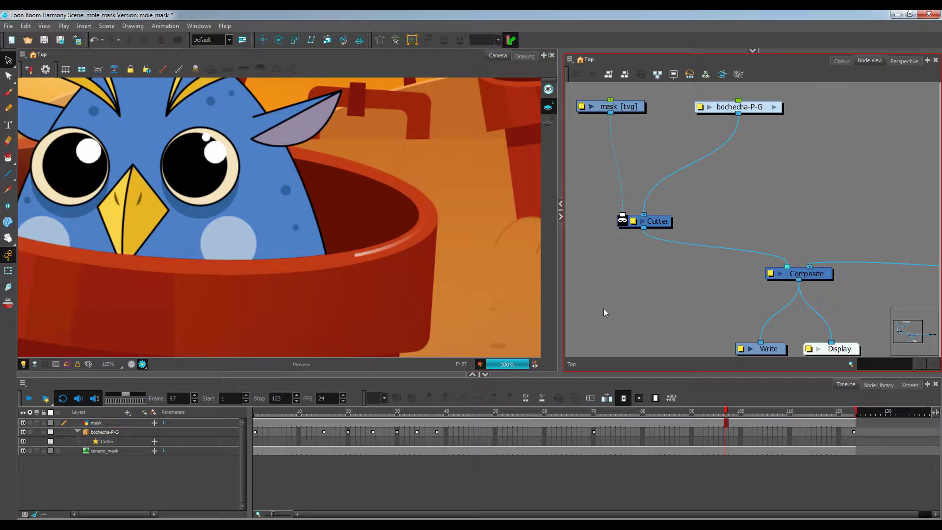
- Compare the mask outline with the pipe's front rim by repeatedly selecting and deselecting the mask drawing
left_click(313, 308)
left_click_drag(534, 317, 341, 322)
left_click_drag(497, 300, 384, 304)
left_click(617, 296)
left_click(433, 295)
left_click_drag(433, 295, 397, 298)
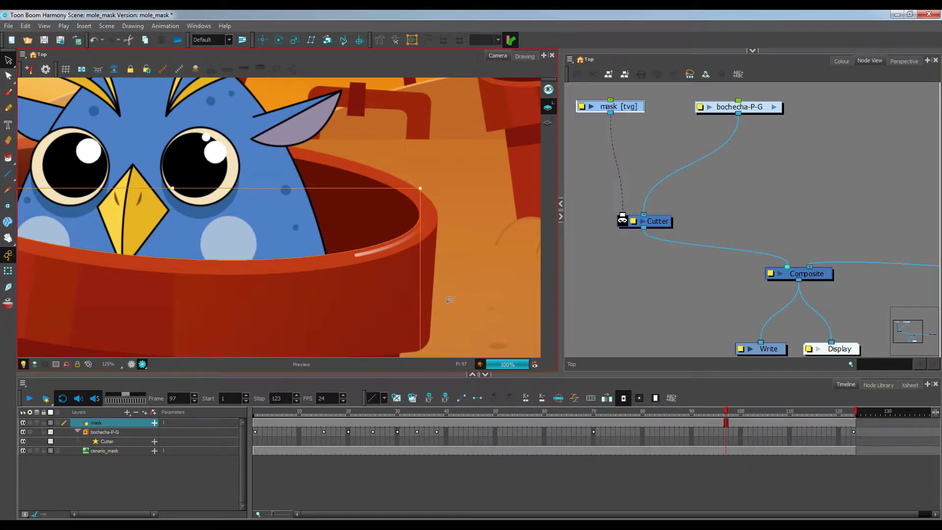
left_click(609, 290)
left_click_drag(478, 290, 410, 290)
left_click(607, 298)
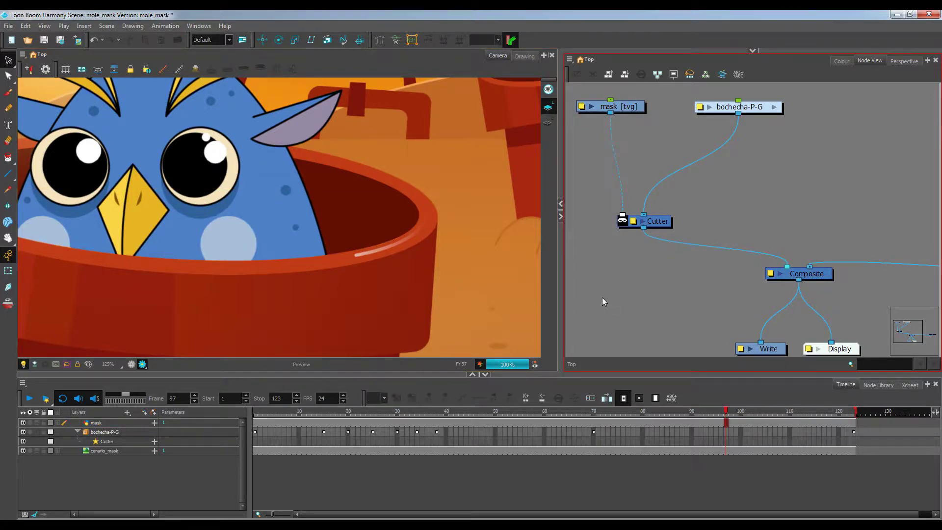
- Switch the camera back from the rendered preview to the OpenGL view and play the whole masked animation
scroll(400, 261, "down", 1)
left_click_drag(438, 264, 371, 261)
scroll(426, 264, "down", 1)
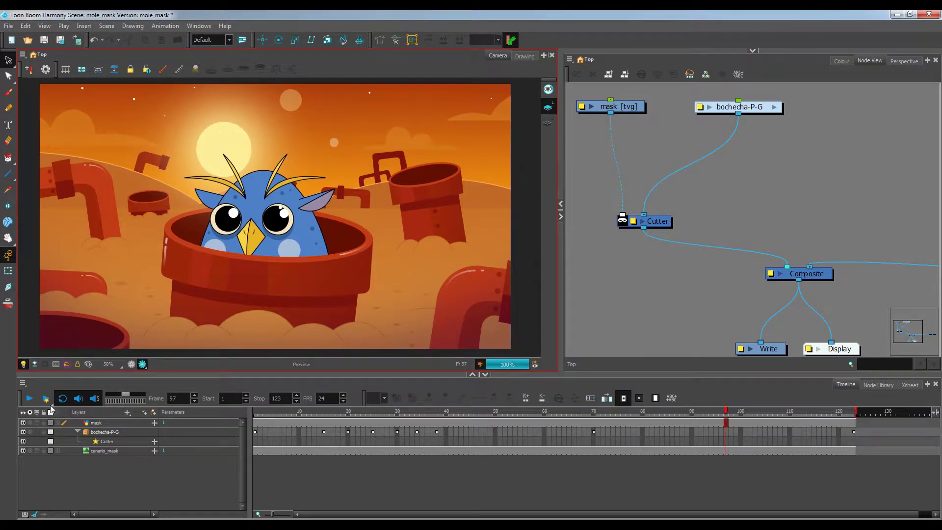
left_click(29, 399)
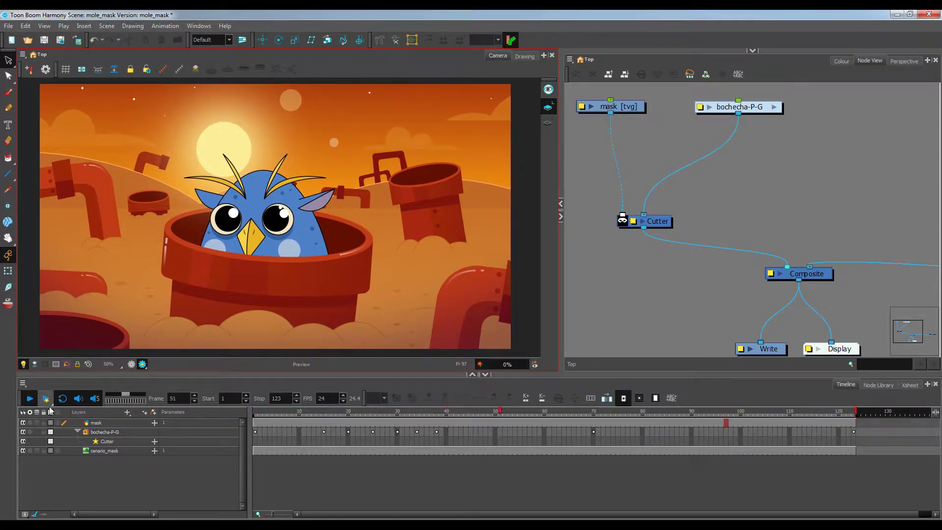
left_click(128, 366)
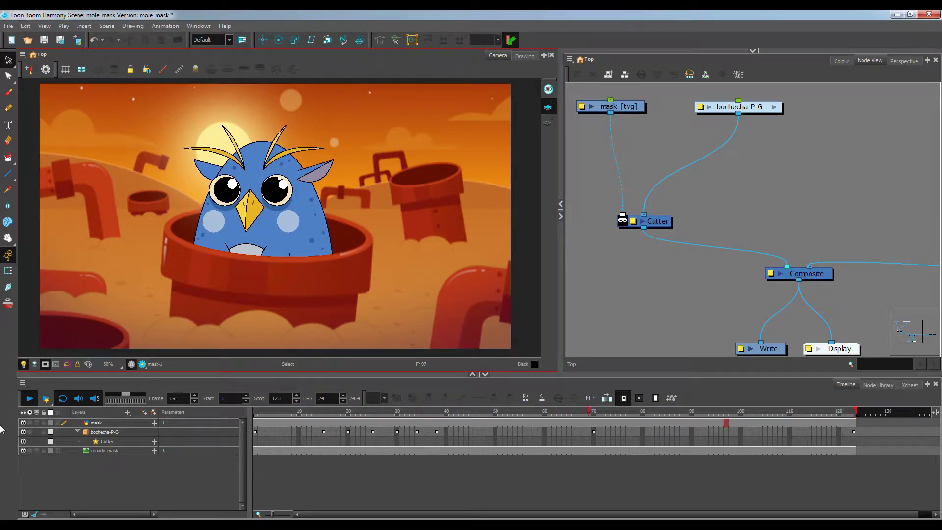
left_click(29, 399)
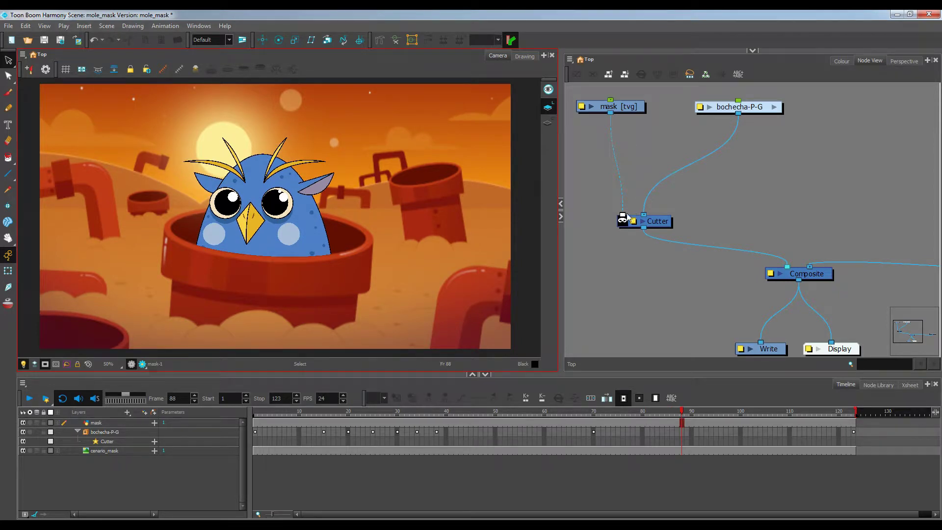
- Connect the mask node's output directly to the Composite as a comparison, then remove that connection again
left_click_drag(610, 113, 773, 267)
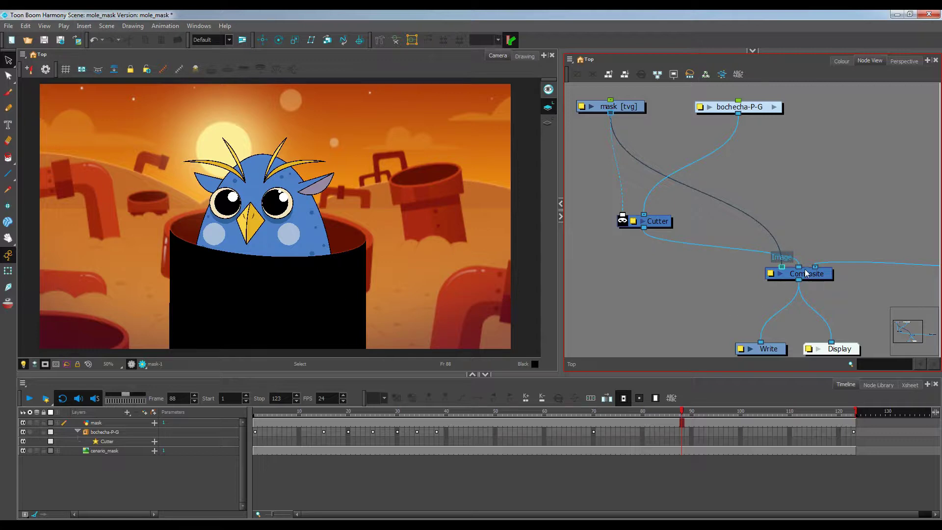
left_click_drag(783, 267, 623, 154)
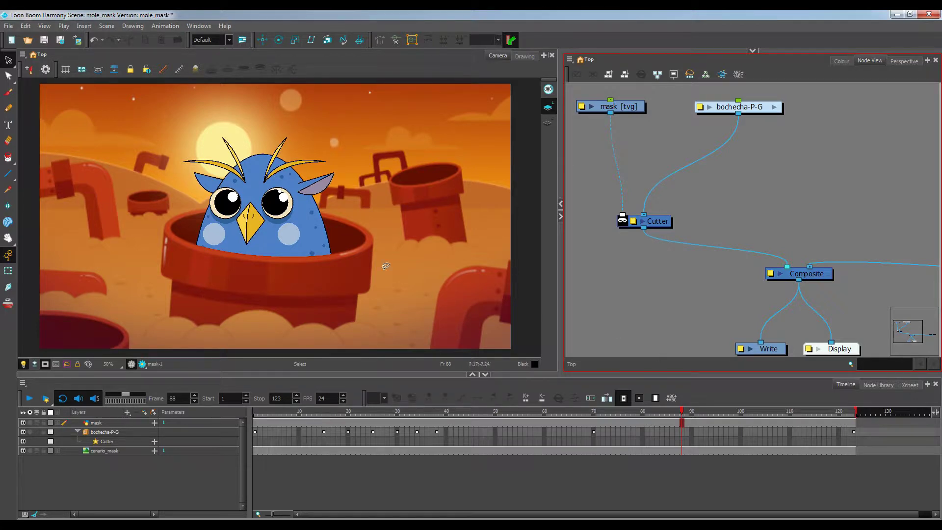
- Move the mask, bochecha-P-G and Cutter nodes above the Composite, with mask and bochecha-P-G spread to either side of the Cutter
left_click_drag(588, 85, 770, 217)
left_click_drag(671, 222, 791, 208)
scroll(808, 201, "down", 2)
left_click(762, 138)
left_click_drag(757, 126, 710, 126)
left_click_drag(850, 127, 832, 129)
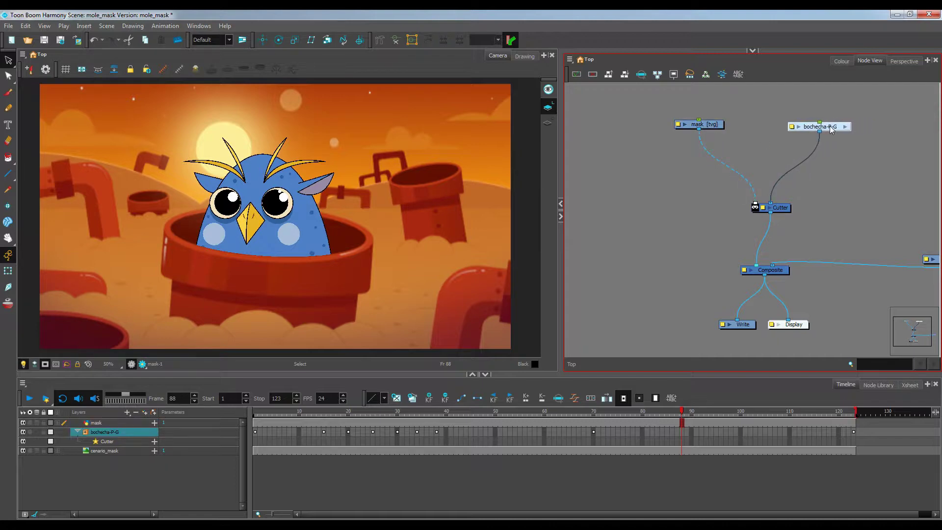
left_click(840, 176)
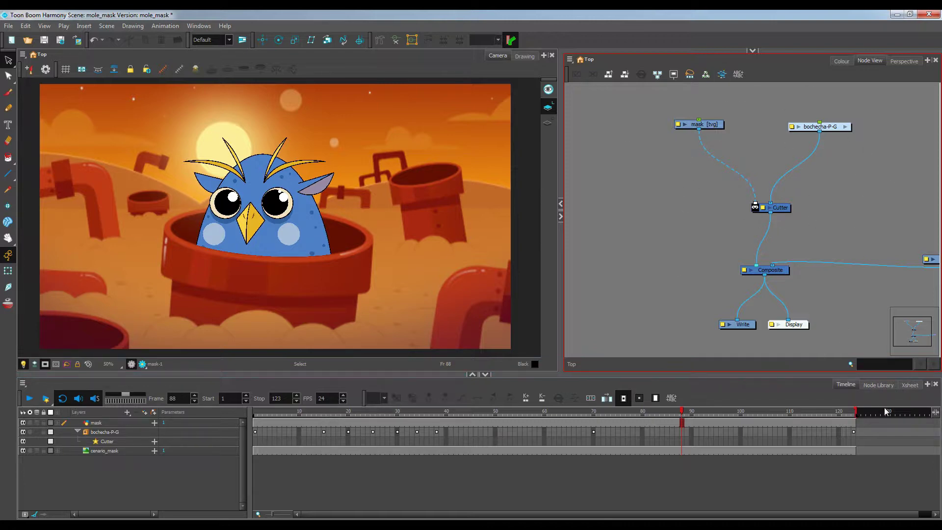
- Add a Transparency node from the favourite nodes and insert it between the Cutter and the Composite
left_click(878, 386)
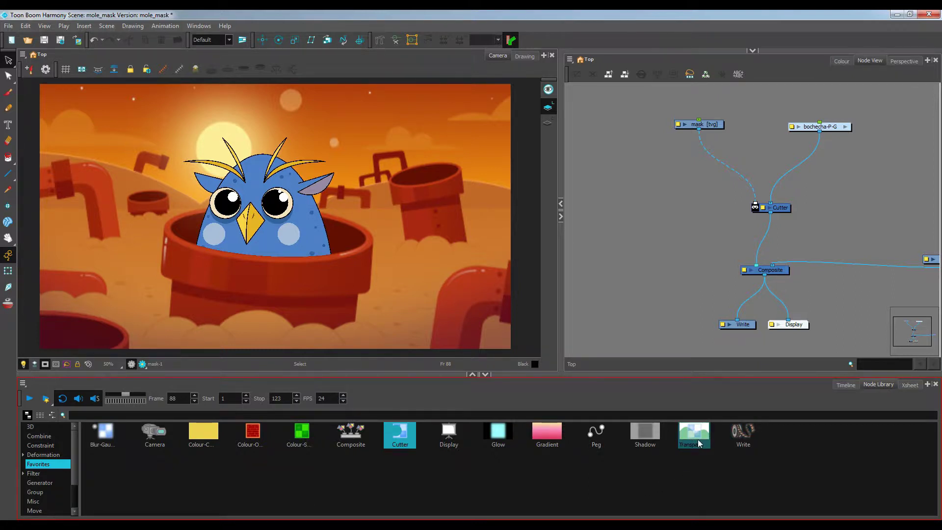
left_click_drag(695, 437, 700, 265)
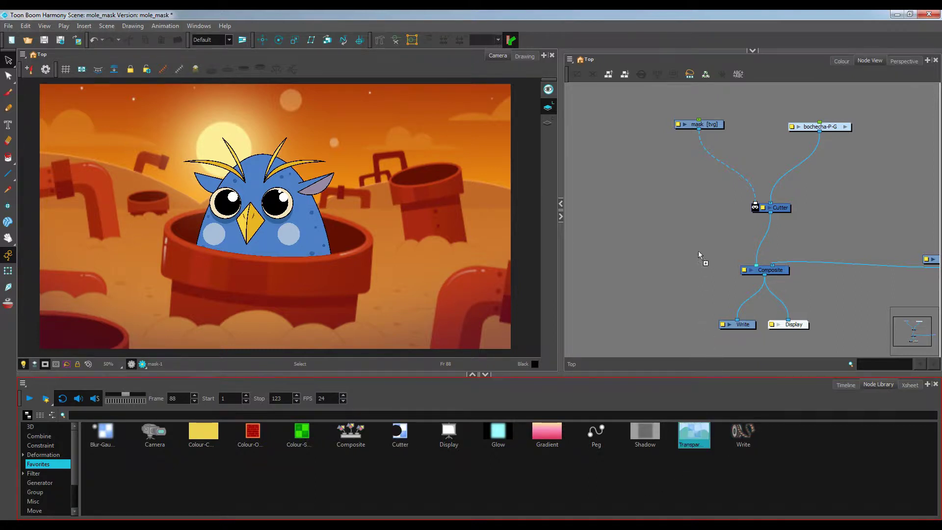
left_click_drag(698, 214, 699, 214)
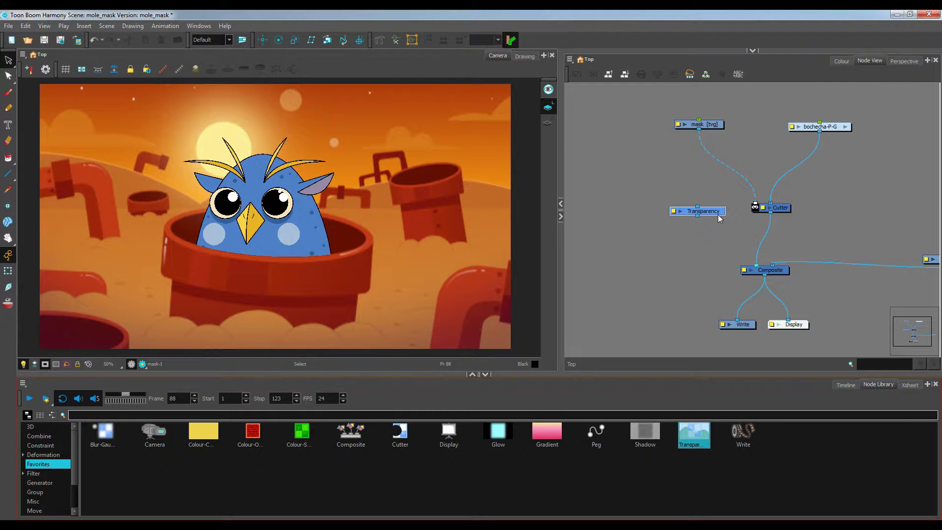
left_click_drag(719, 218, 786, 242)
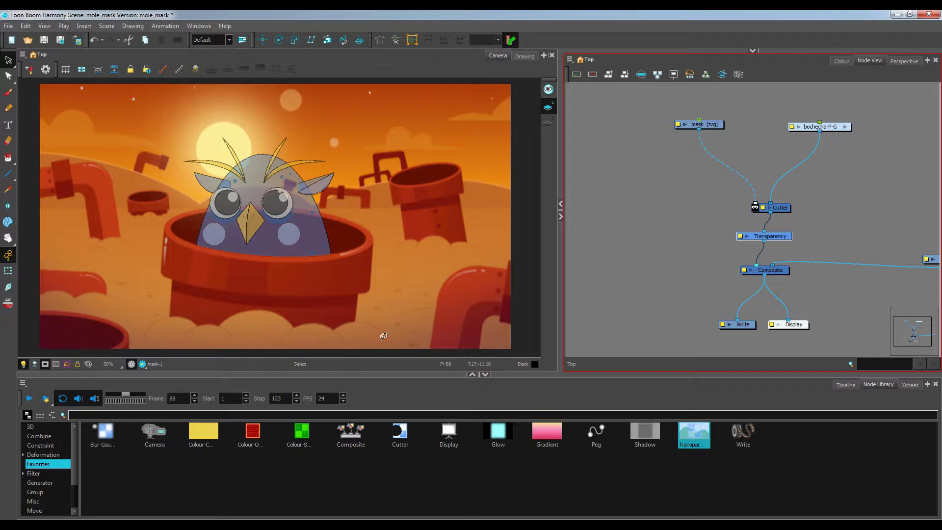
- Preview the Transparency effect in the camera's render view and delete the Transparency node from between the Cutter and the Composite
left_click(142, 367)
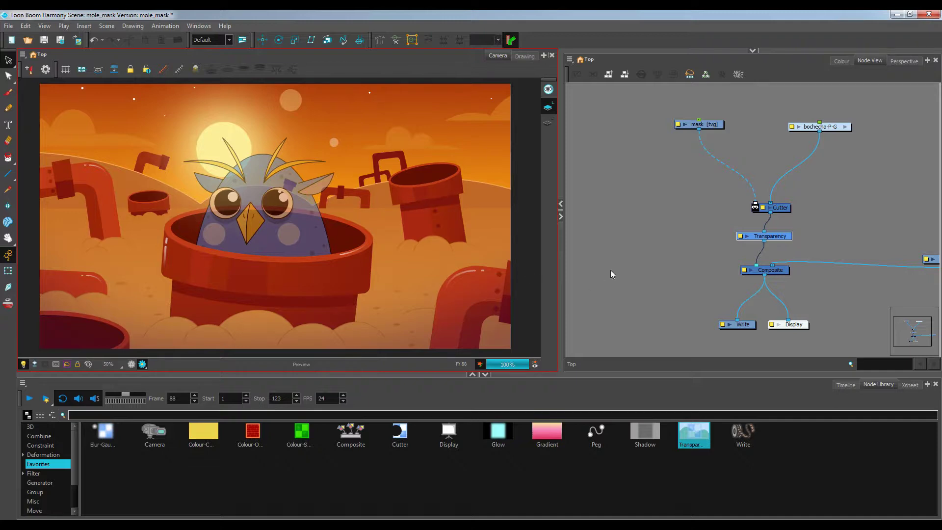
left_click(620, 247)
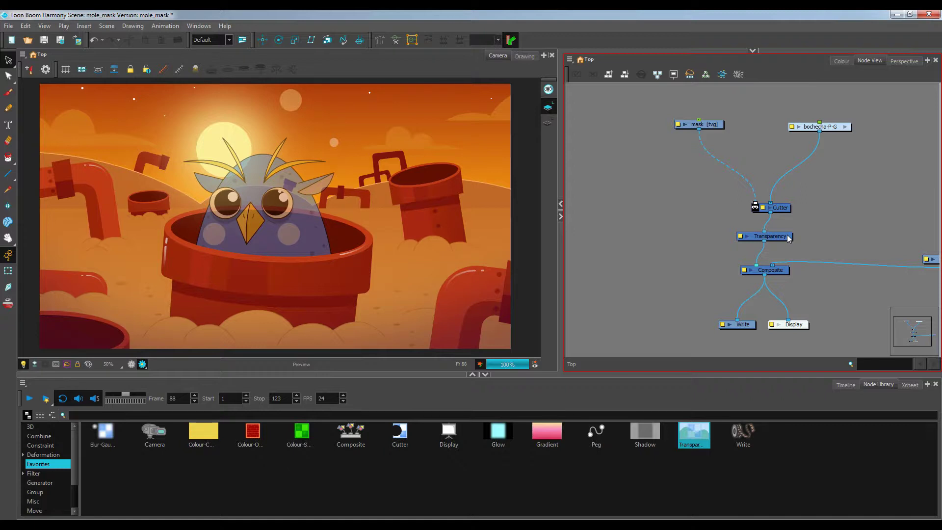
left_click_drag(788, 238, 763, 238)
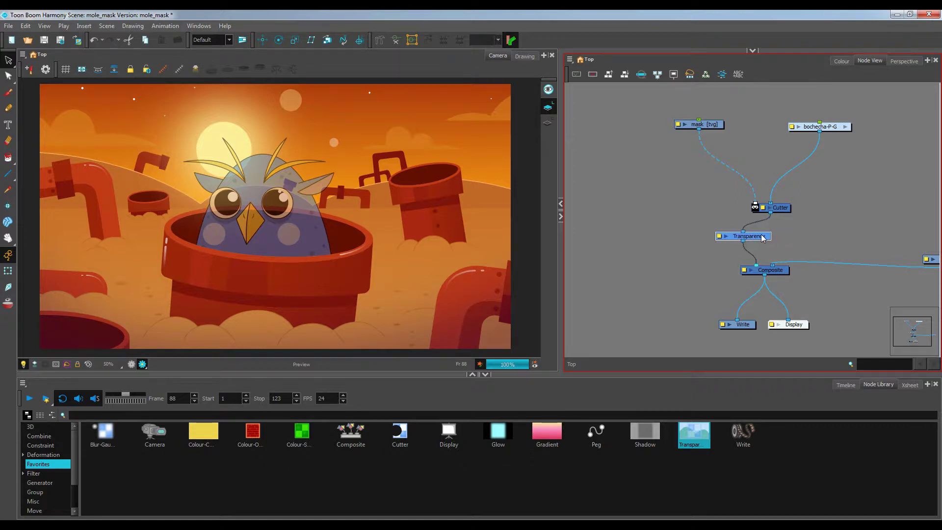
key("Delete")
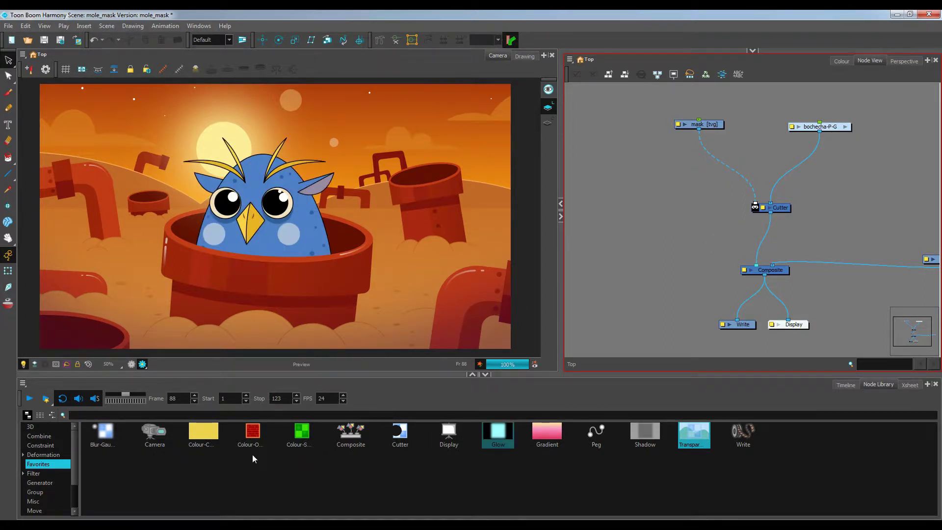
- Browse the Node Library's Particle, Output, Misc, Generator, Combine, Constraint and Deformation categories, and return to Favorites
left_click_drag(74, 469, 70, 494)
left_click(40, 493)
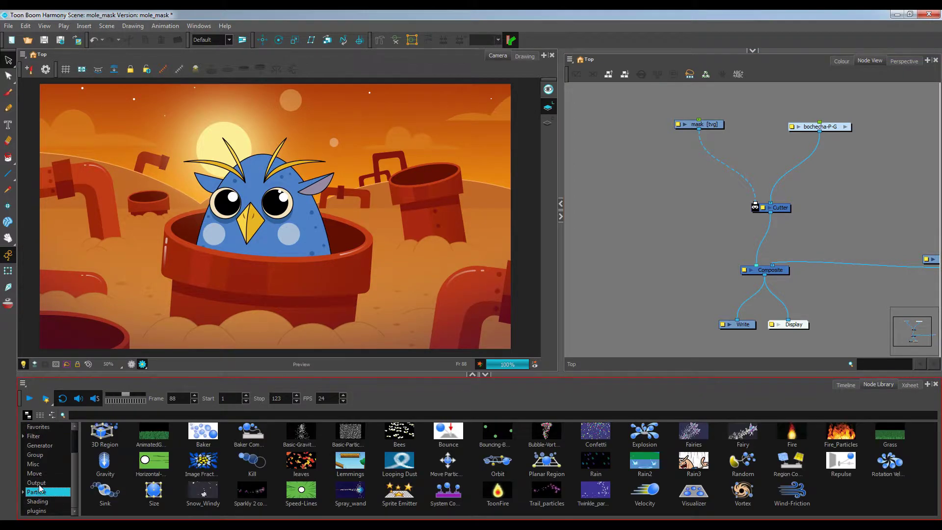
left_click(40, 484)
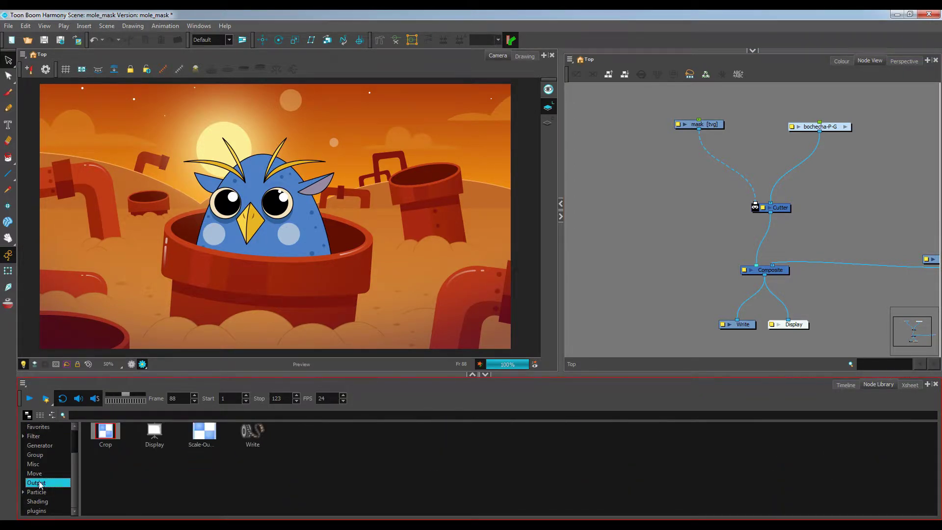
left_click(44, 465)
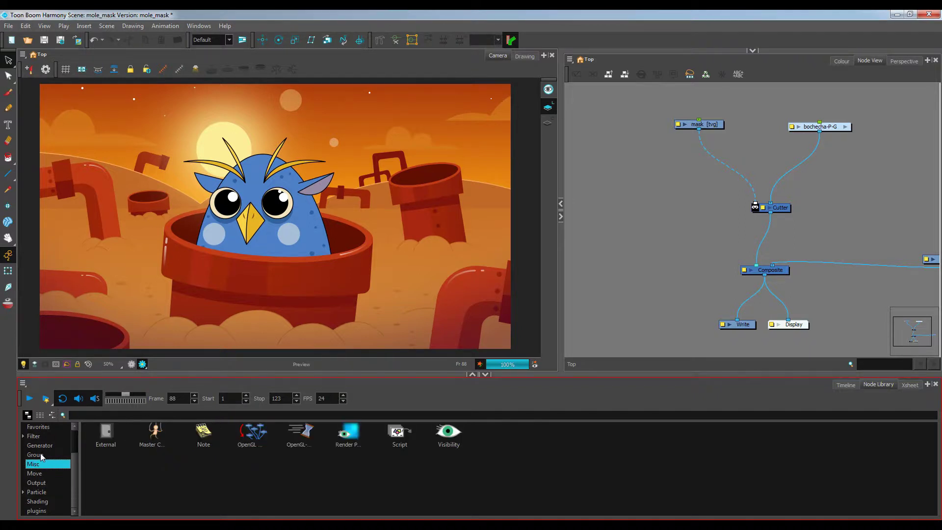
left_click(42, 448)
left_click_drag(75, 463, 75, 432)
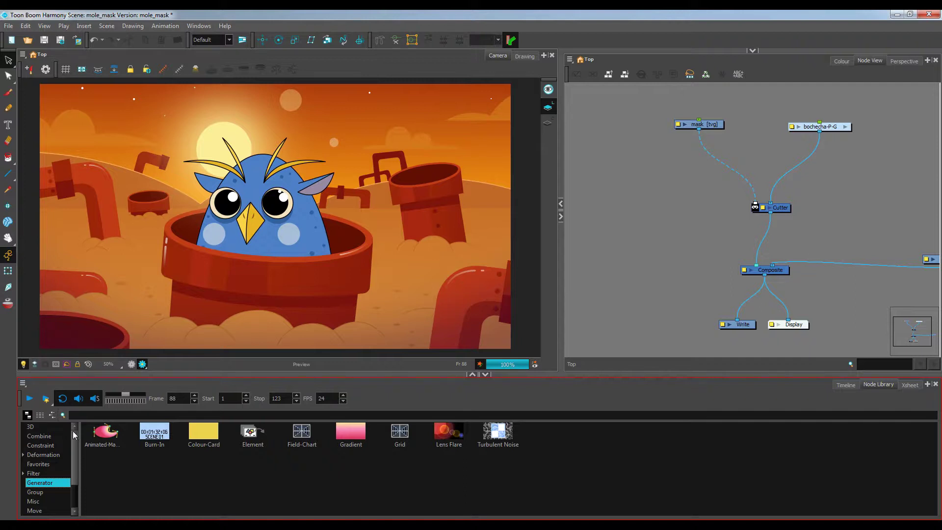
left_click(40, 437)
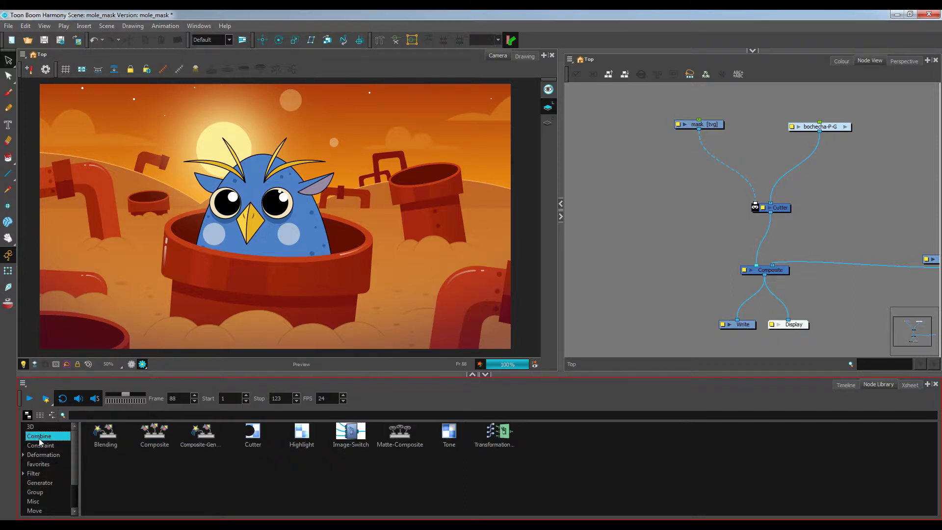
left_click(41, 445)
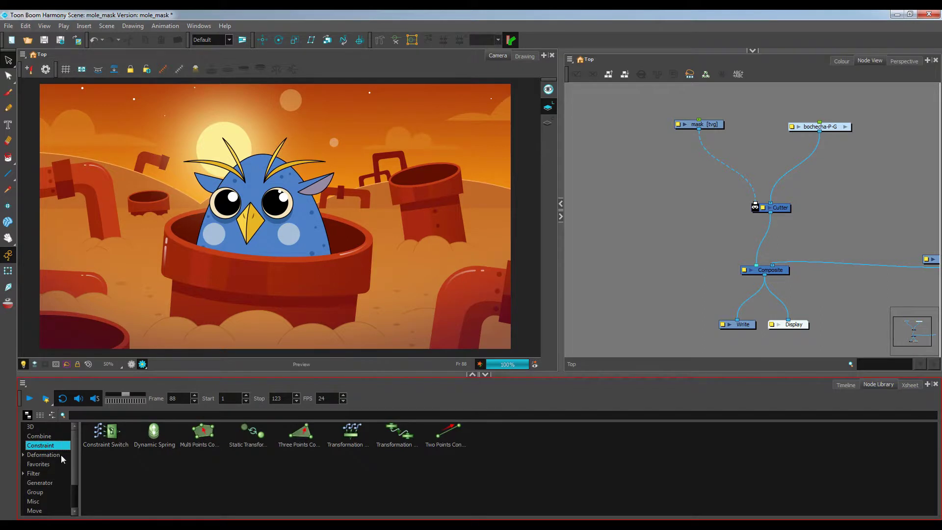
left_click(62, 455)
left_click(54, 464)
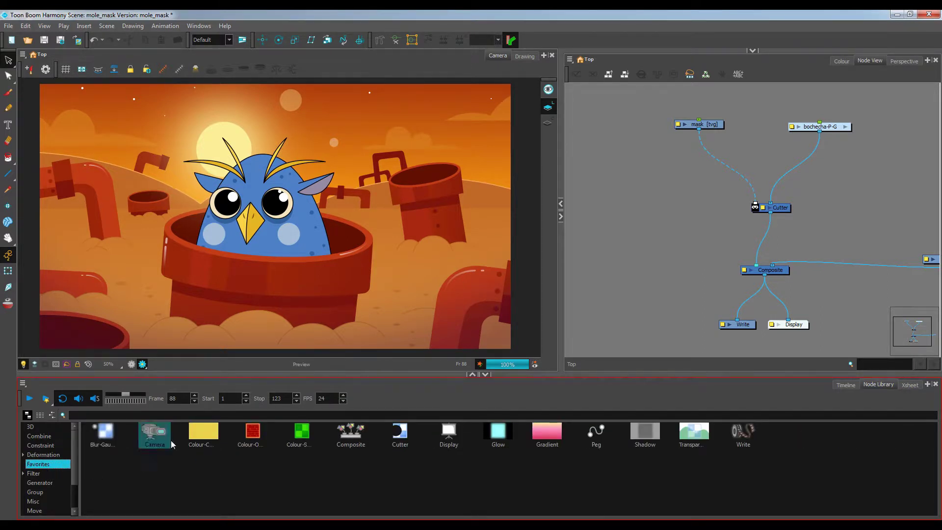
- Add a Colour-Scale node from the favourite nodes and insert it between the Cutter and the Composite
scroll(381, 254, "down", 1)
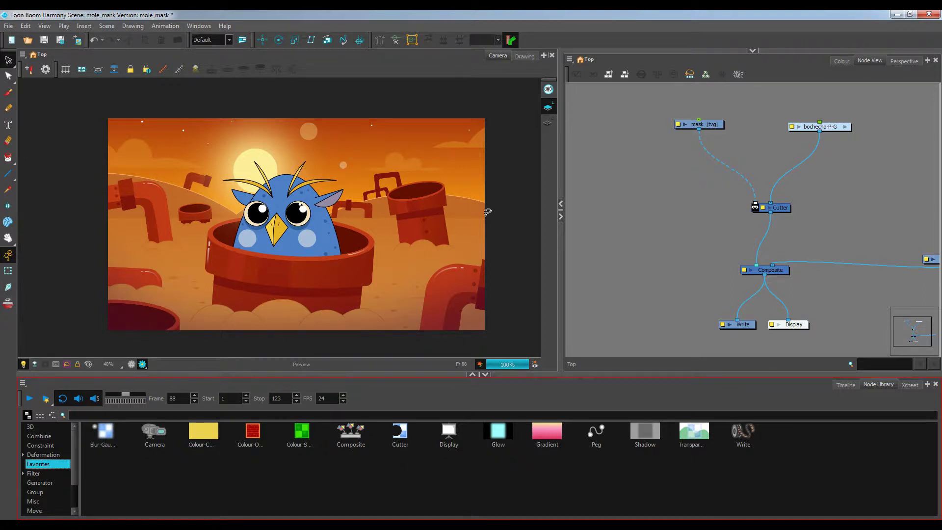
left_click(250, 432)
left_click(305, 434)
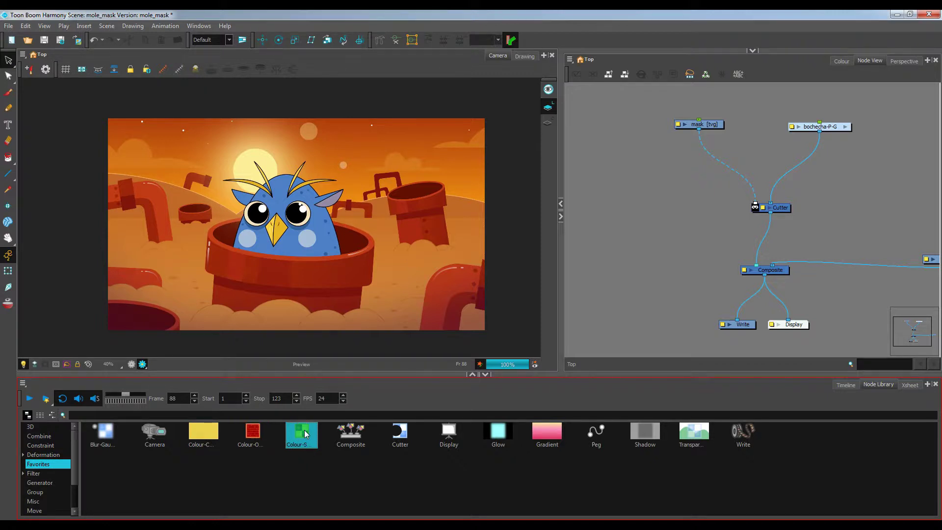
left_click_drag(305, 433, 622, 220)
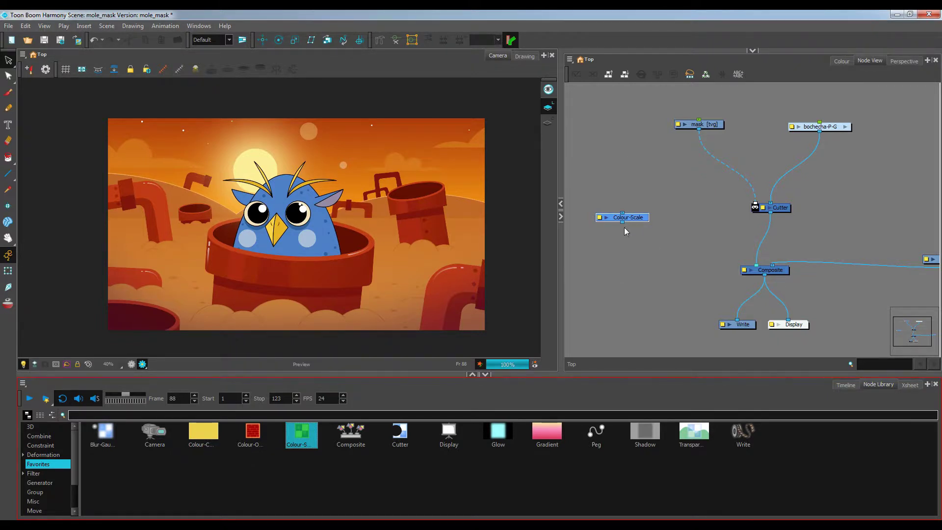
left_click_drag(637, 221, 780, 236)
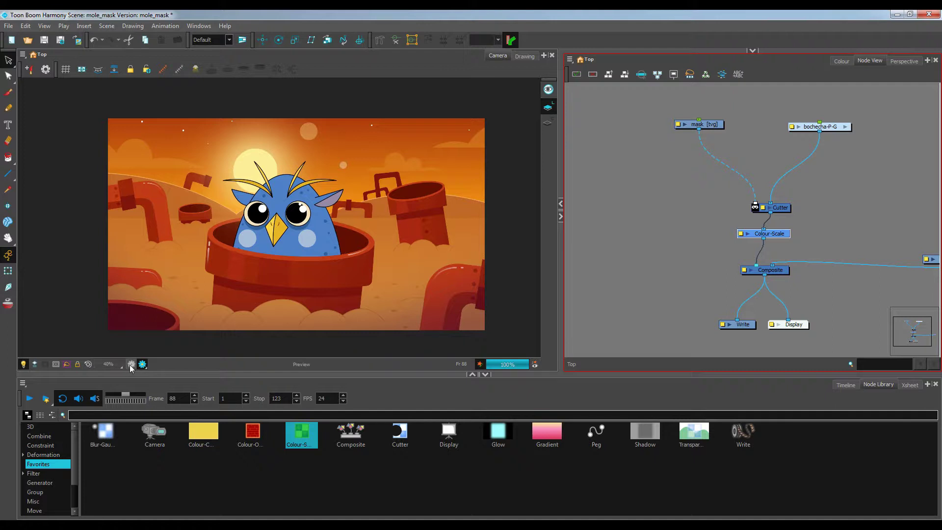
scroll(304, 245, "up", 2)
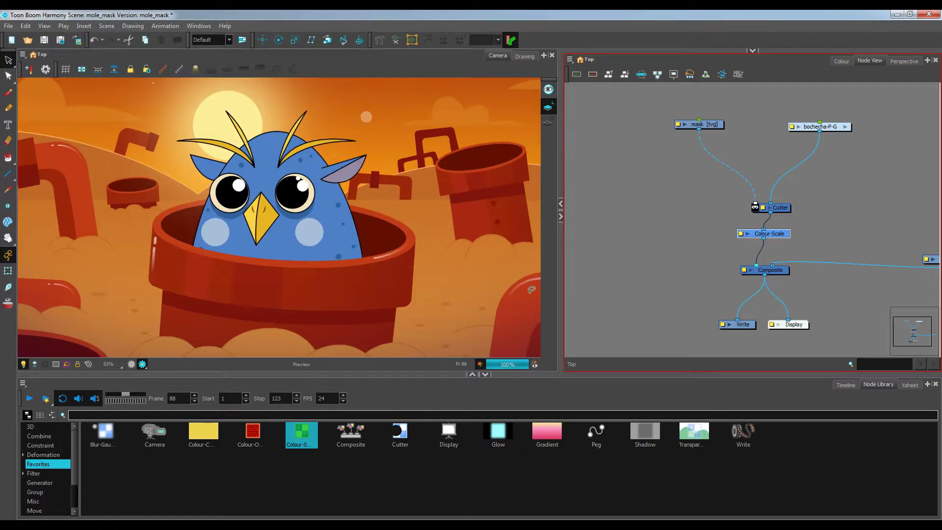
- Open the Colour-Scale node's properties and try Red values of 0 and 2 on the bird
left_click(740, 234)
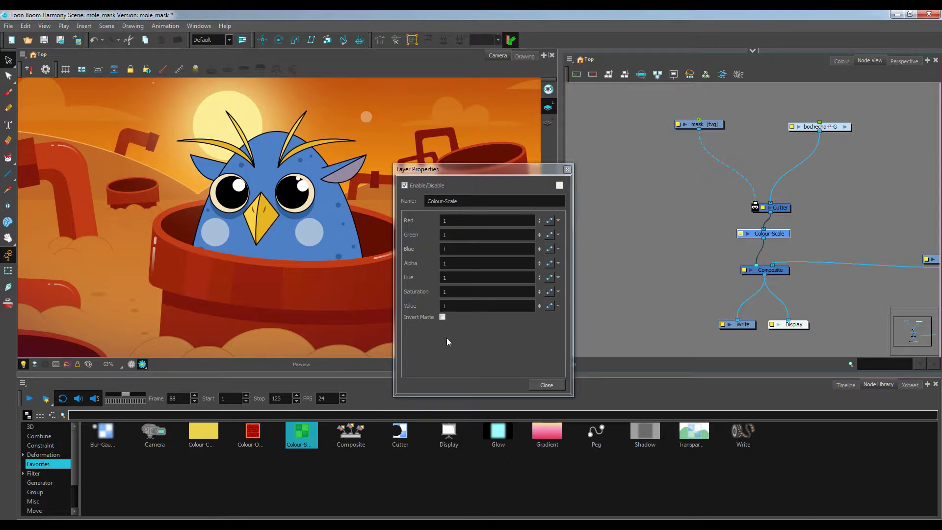
left_click_drag(454, 221, 407, 202)
type("0")
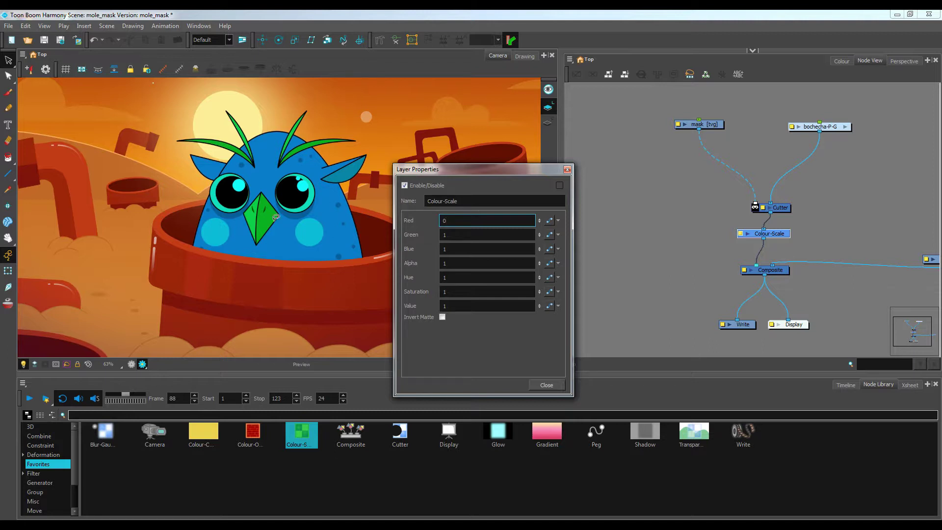
left_click_drag(465, 222, 417, 220)
type("2")
key("Return")
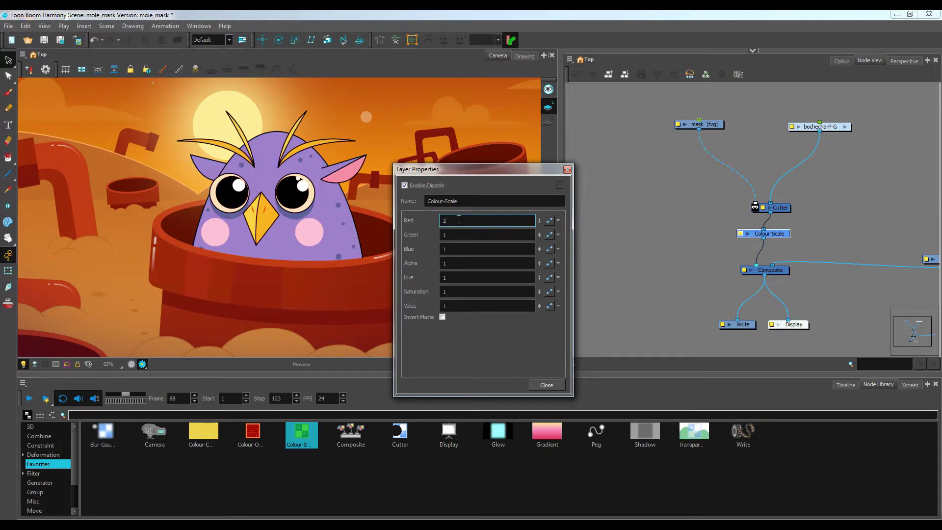
- Set the Colour-Scale node's Green to 0, close its properties and delete the node
left_click_drag(449, 233, 383, 231)
type("0")
key("Return")
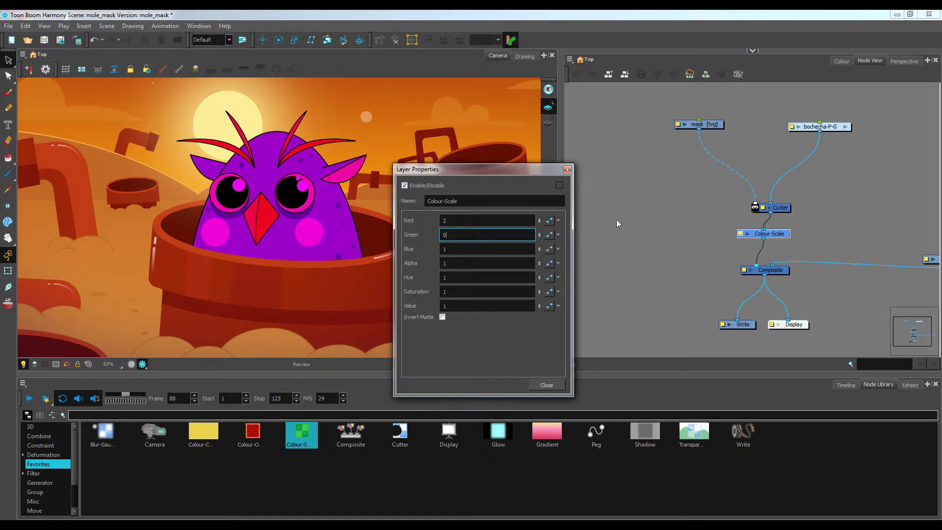
left_click(569, 169)
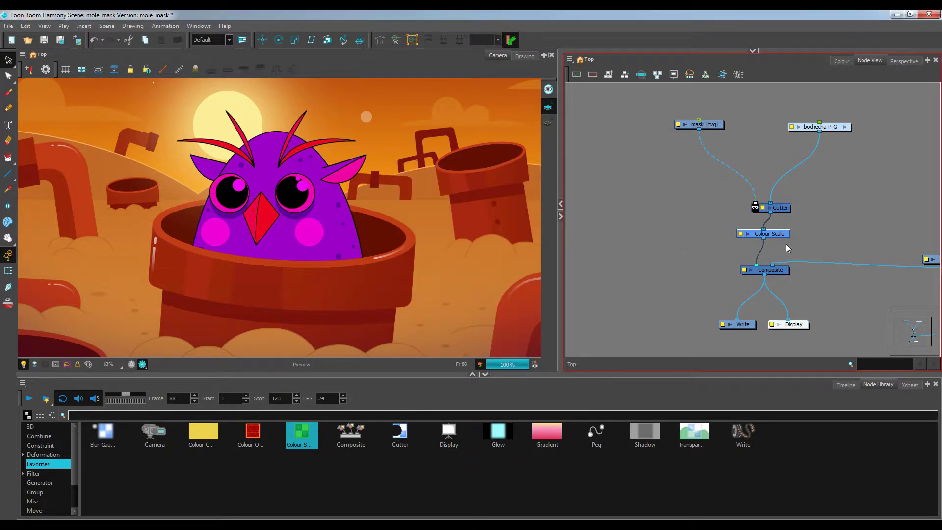
key("Delete")
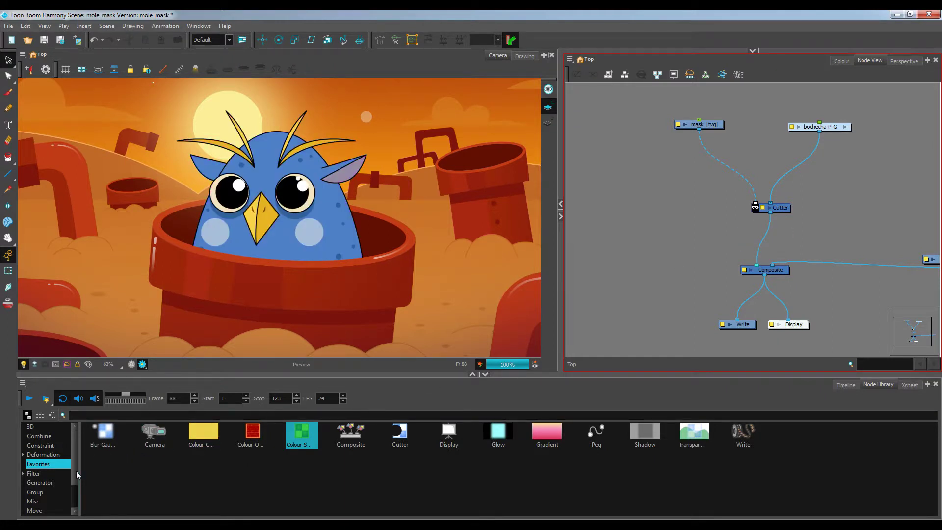
- Add a Pixelate node from the Filter category, switch the camera to OpenGL view, and insert the node between the Cutter and the Composite
left_click(46, 473)
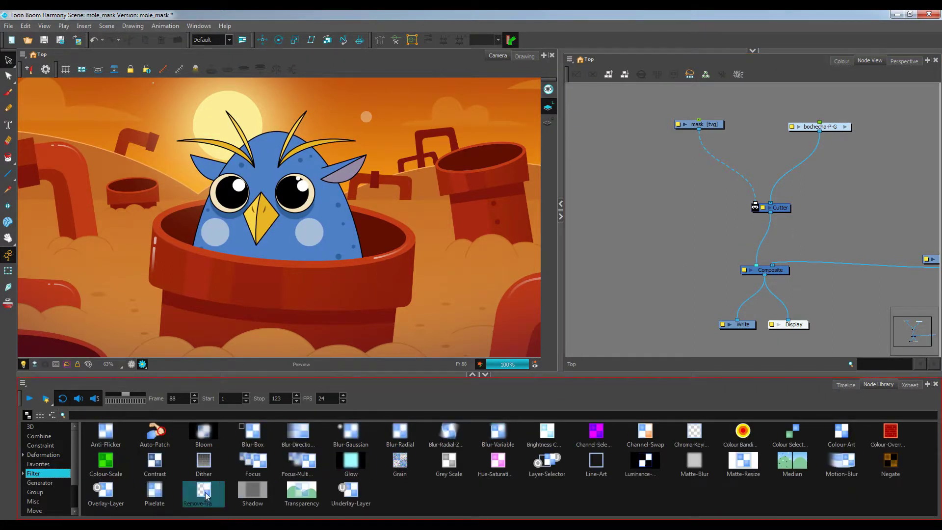
left_click_drag(150, 494, 691, 243)
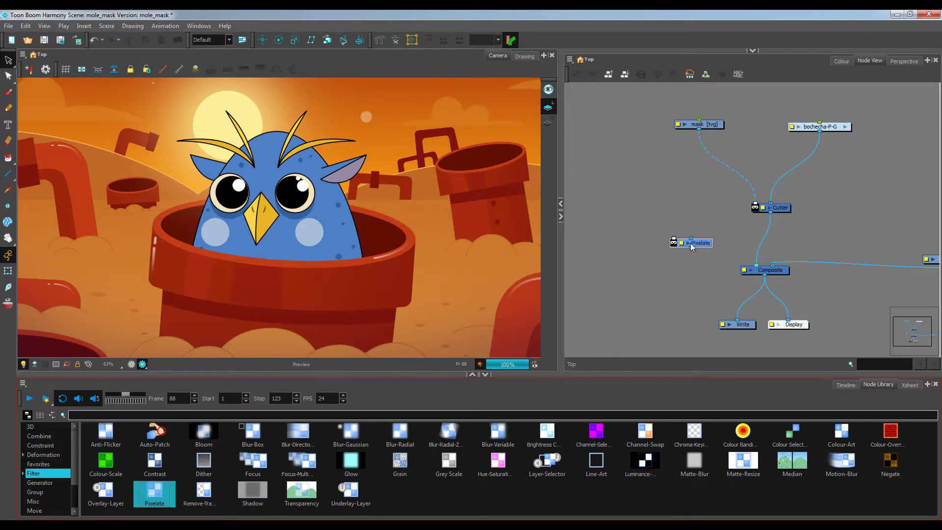
scroll(362, 241, "down", 2)
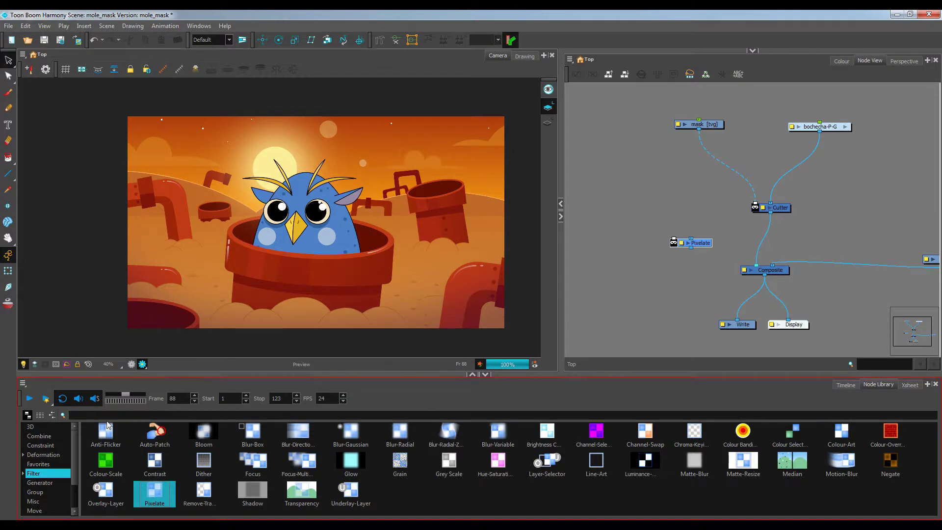
left_click(131, 364)
scroll(420, 258, "up", 1)
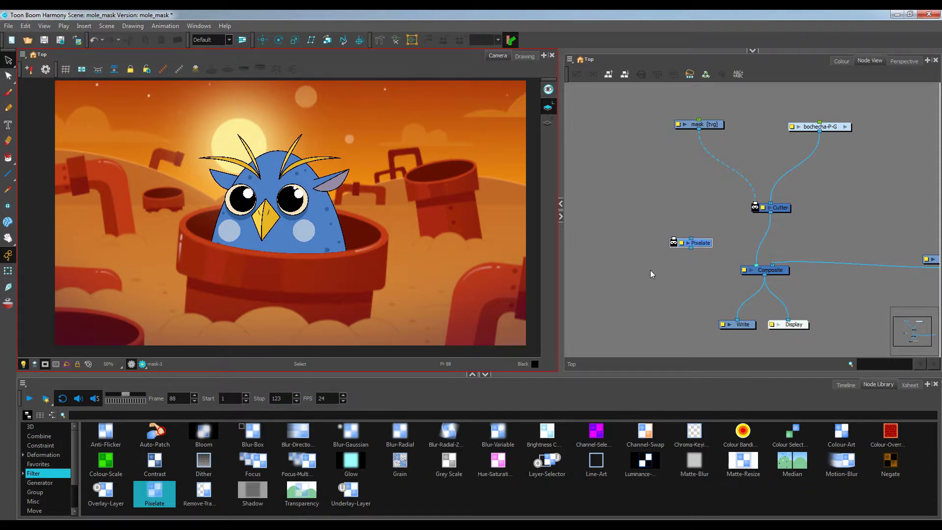
left_click_drag(700, 244, 771, 240)
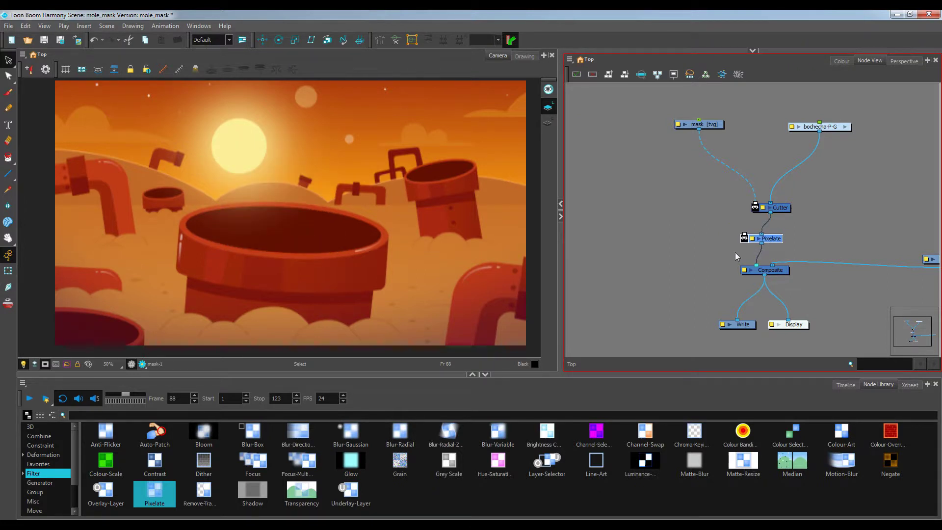
left_click_drag(776, 239, 749, 239)
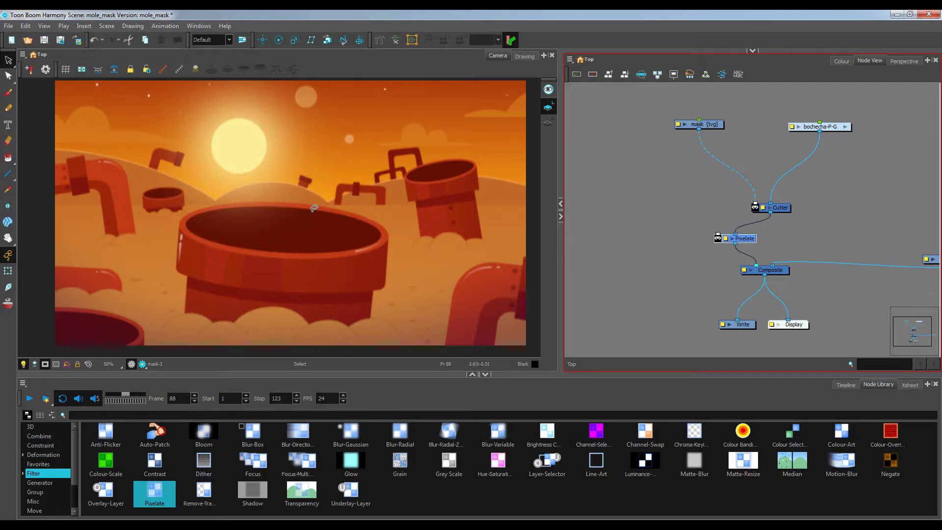
- Turn off the camera mask to reveal the area outside the frame and select the Rectangle drawing tool
scroll(314, 210, "down", 1)
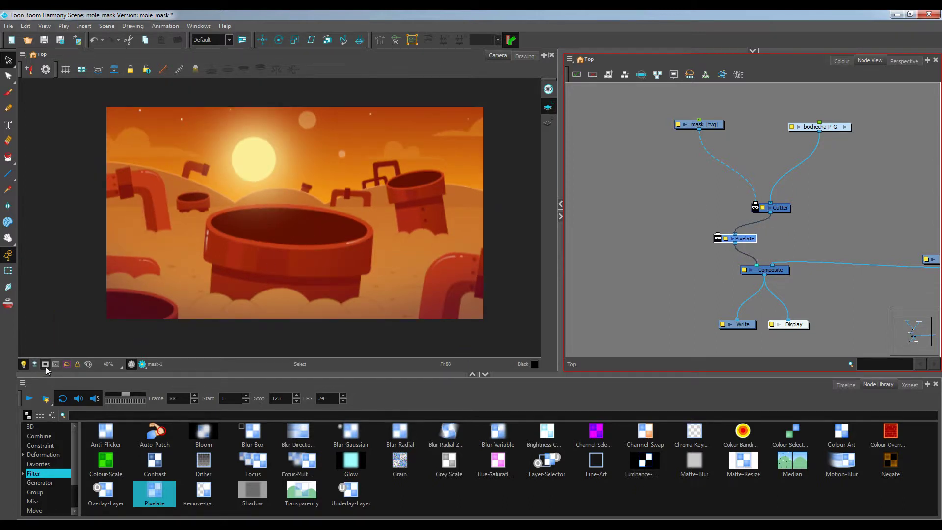
left_click(44, 364)
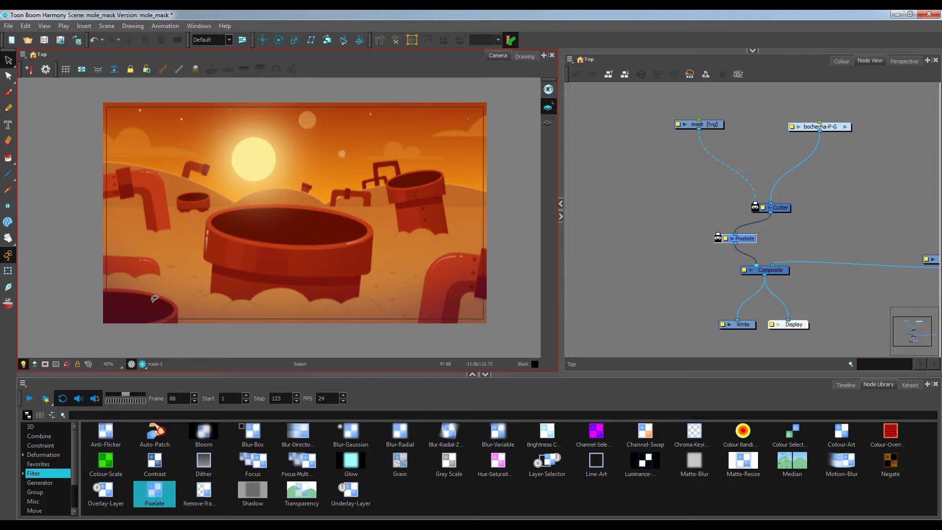
left_click(12, 178)
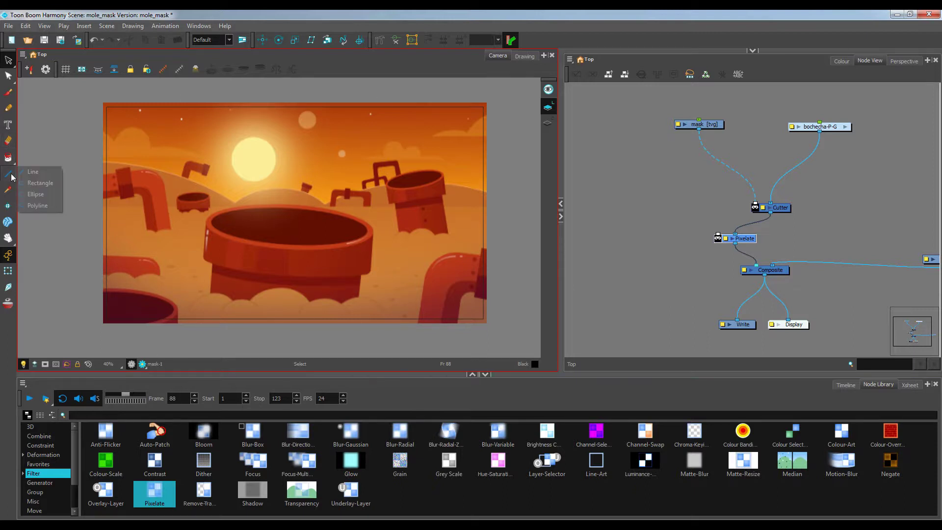
left_click(37, 183)
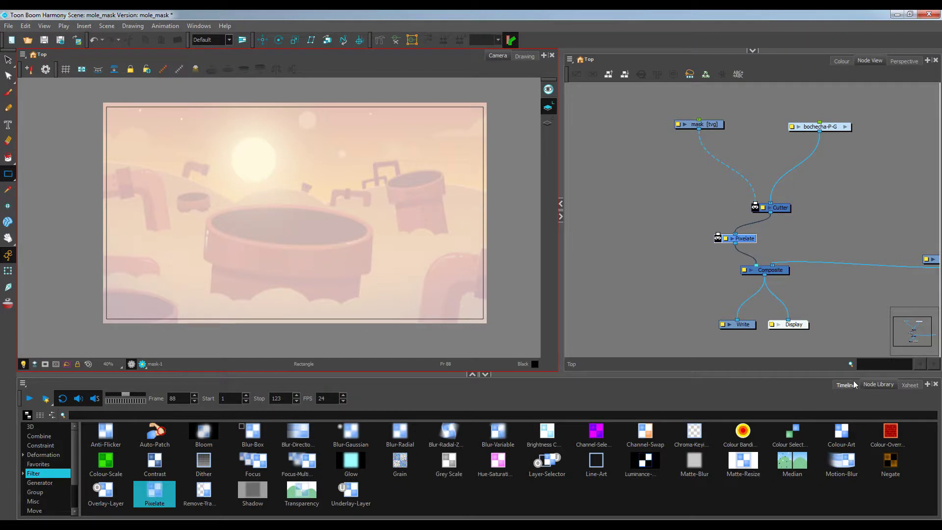
- Add a vector drawing layer named mascara_pixelate above the mask layer in the timeline
left_click(846, 385)
left_click(136, 424)
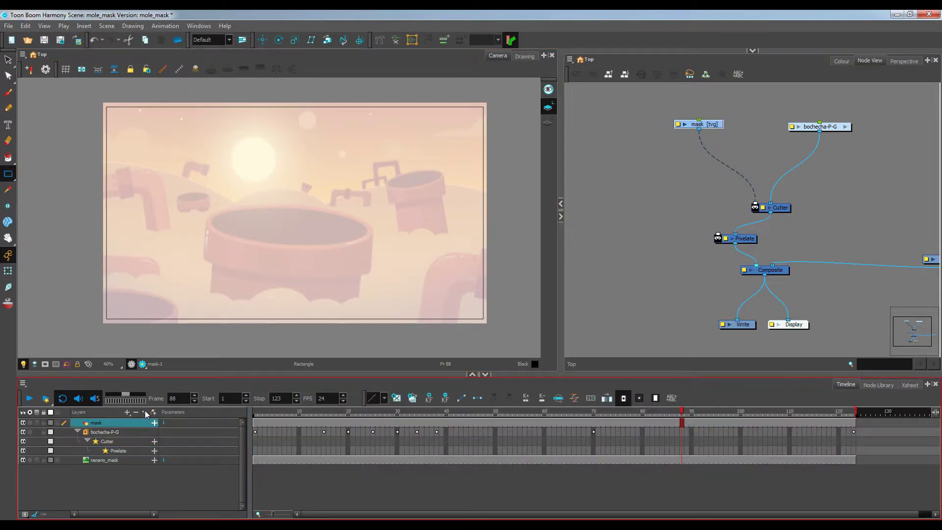
left_click(146, 414)
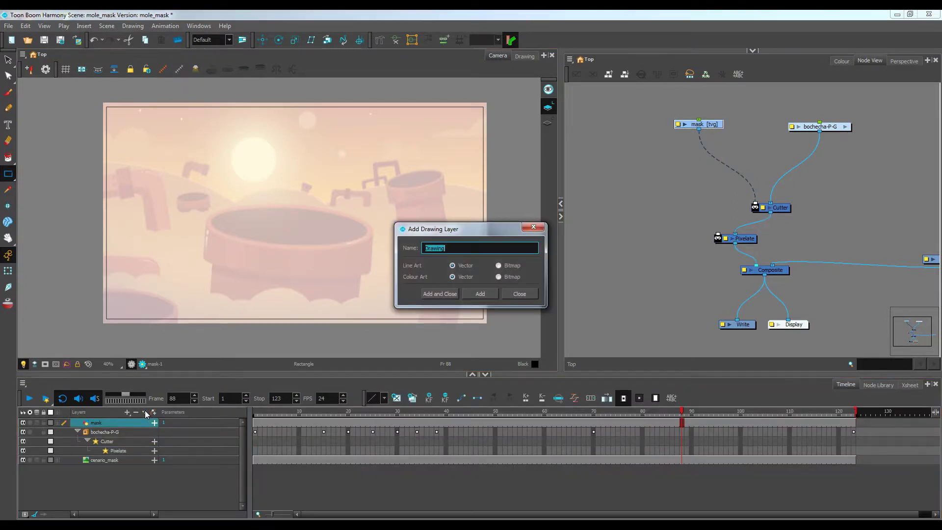
type("mascara_pixelate")
left_click(440, 293)
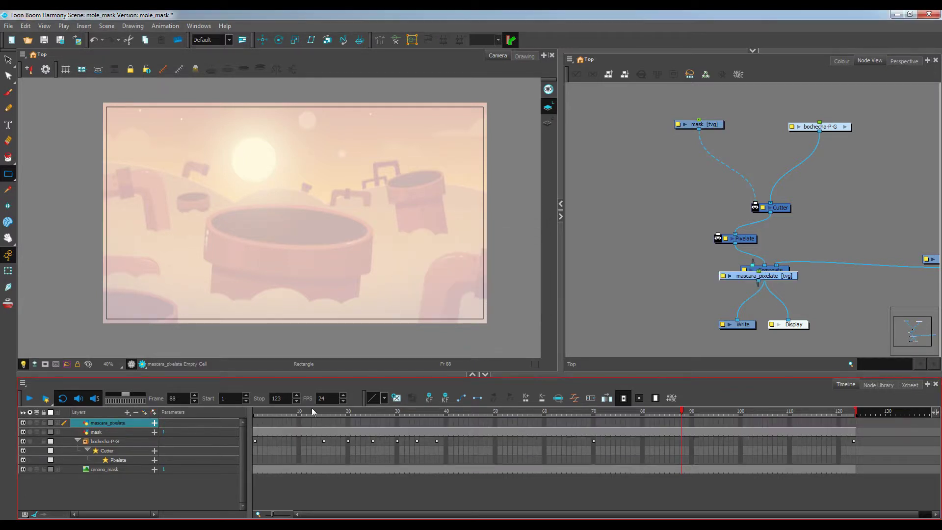
- Draw a tall black-filled rectangle around the central pipe on frame 1 of mascara_pixelate and extend its exposure to frame 123
left_click(255, 421)
mouse_move(208, 91)
left_mouse_down()
mouse_move(341, 311)
mouse_move(371, 335)
left_mouse_up()
left_click(8, 157)
left_click(267, 183)
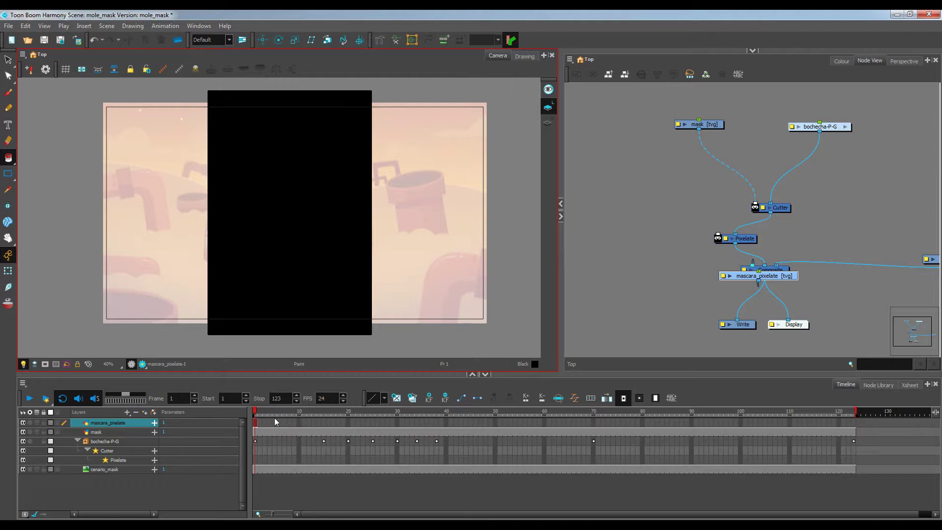
left_click(853, 425)
key("F5")
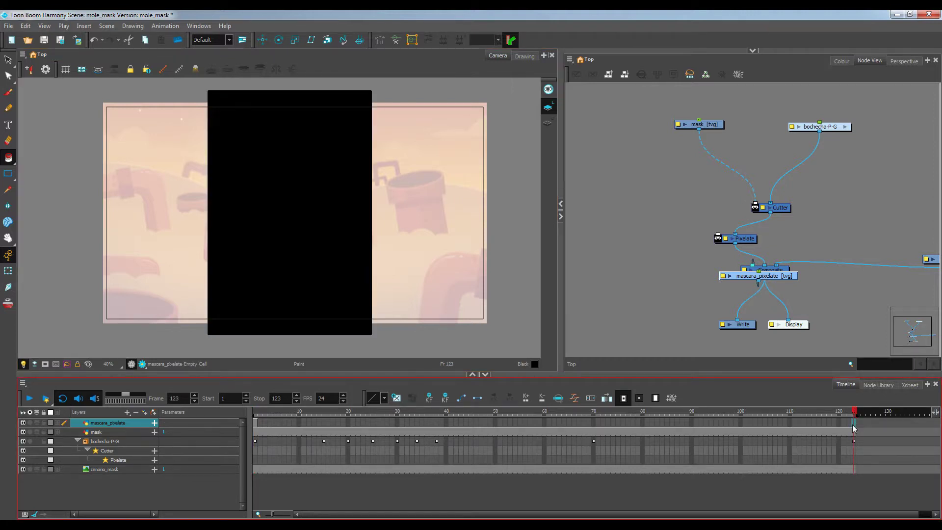
- Connect mascara_pixelate to the Pixelate node's matte input and preview frame 39 in render view
left_click_drag(794, 280, 668, 189)
left_click_drag(752, 266, 718, 234)
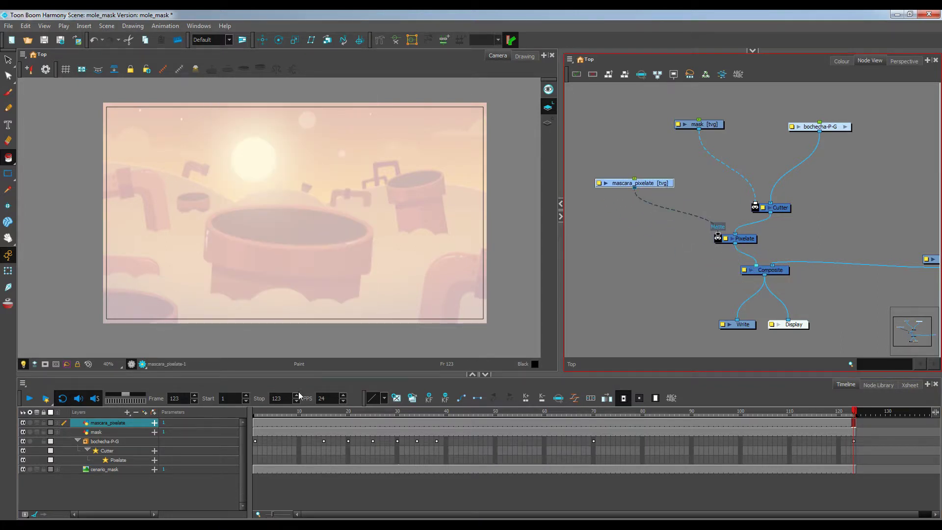
left_click(140, 364)
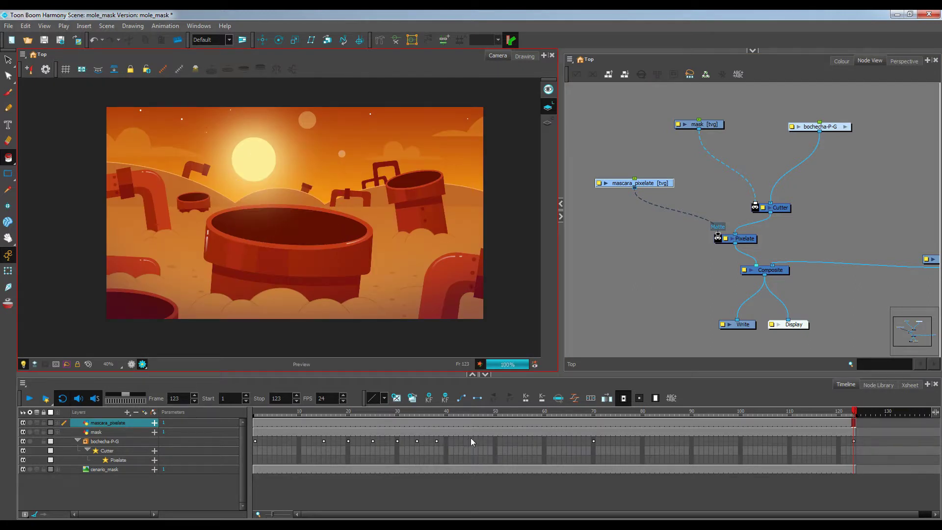
left_click(444, 411)
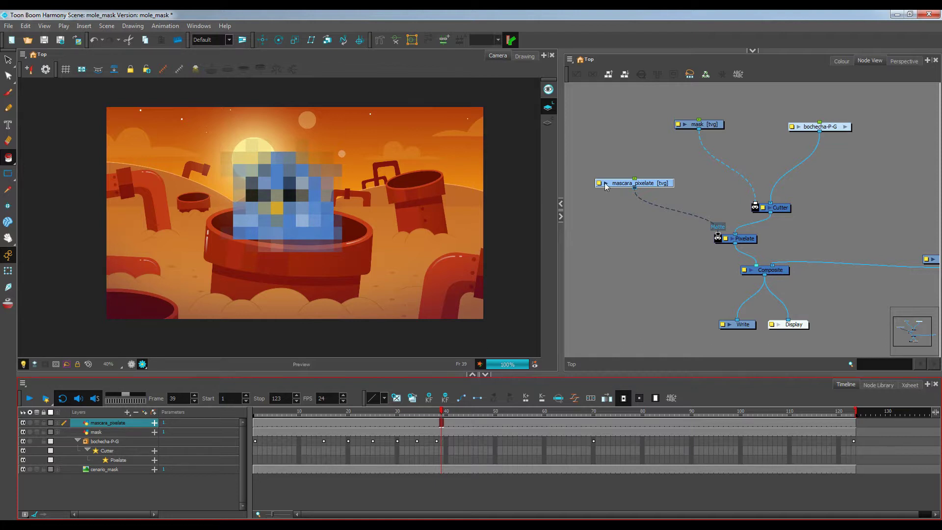
- Set the Pixelate node's Factor to 0.002 and close its properties
double_click(728, 242)
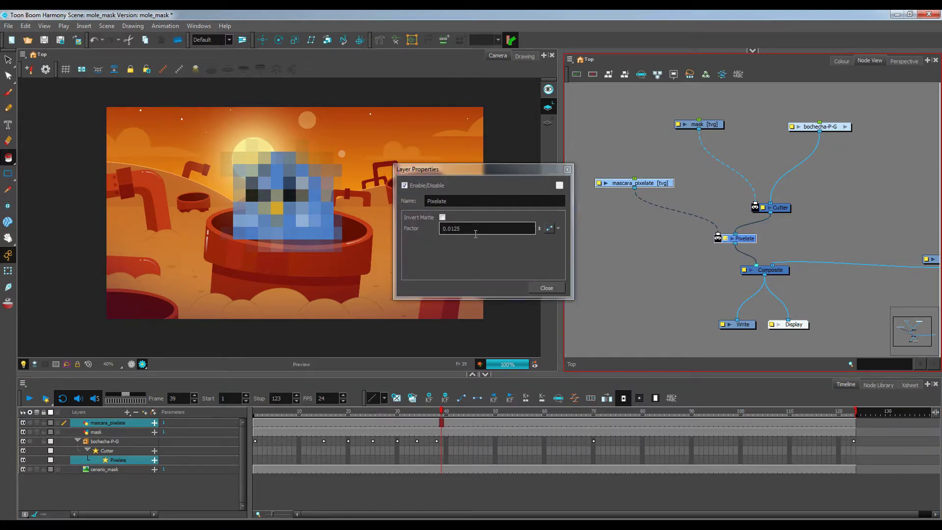
left_click_drag(466, 230, 455, 233)
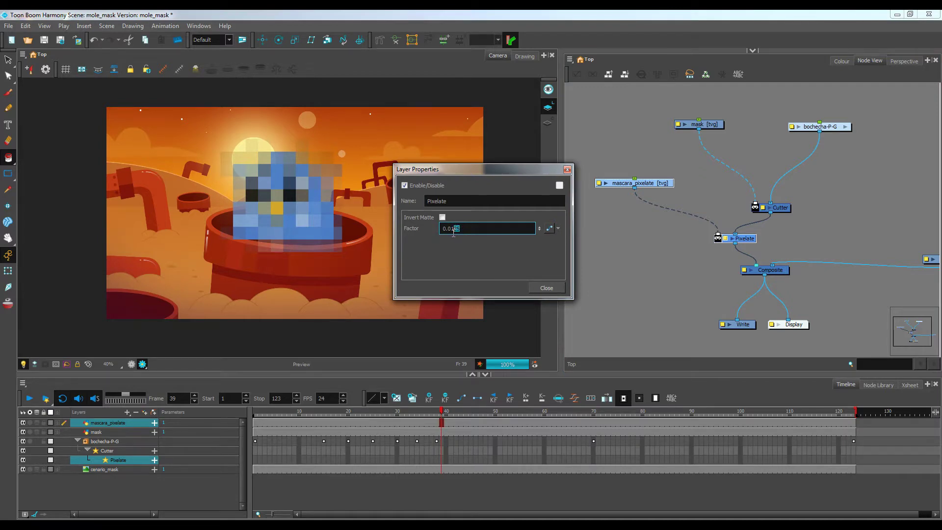
type("02")
key("Return")
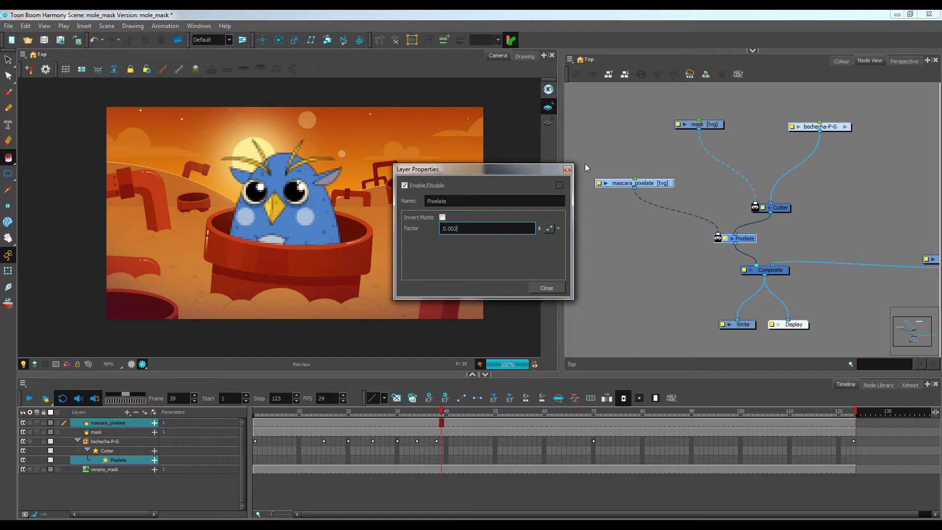
left_click(567, 169)
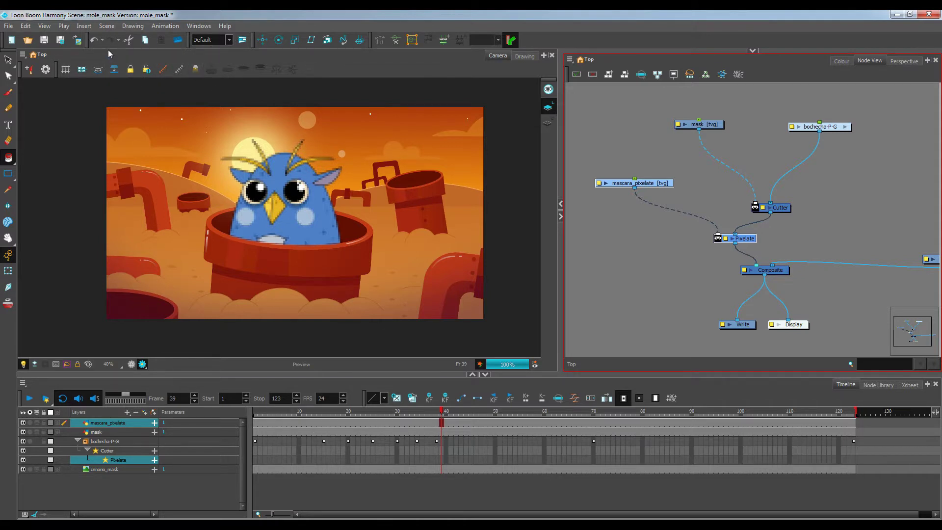
- Render a preview of the animation, stop loading partway, play back the rendered frames, and close the player
left_click(46, 399)
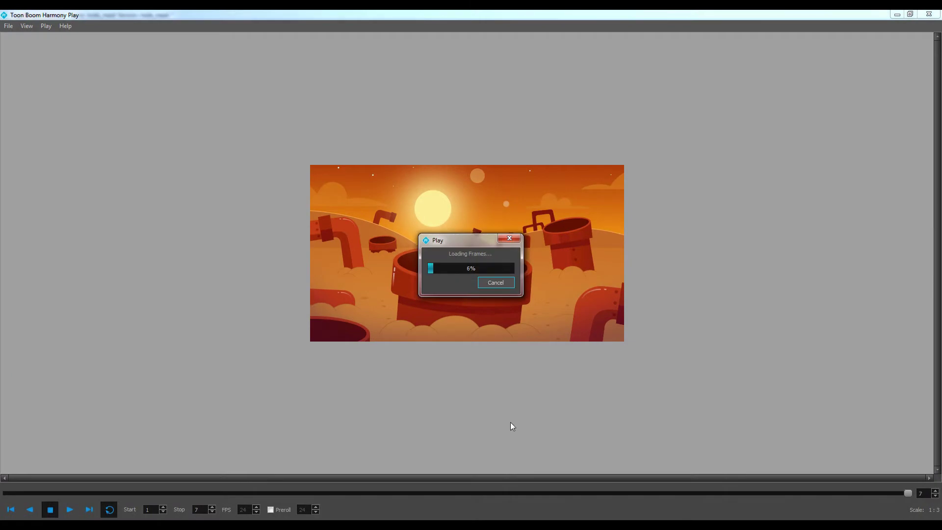
left_click_drag(468, 243, 660, 155)
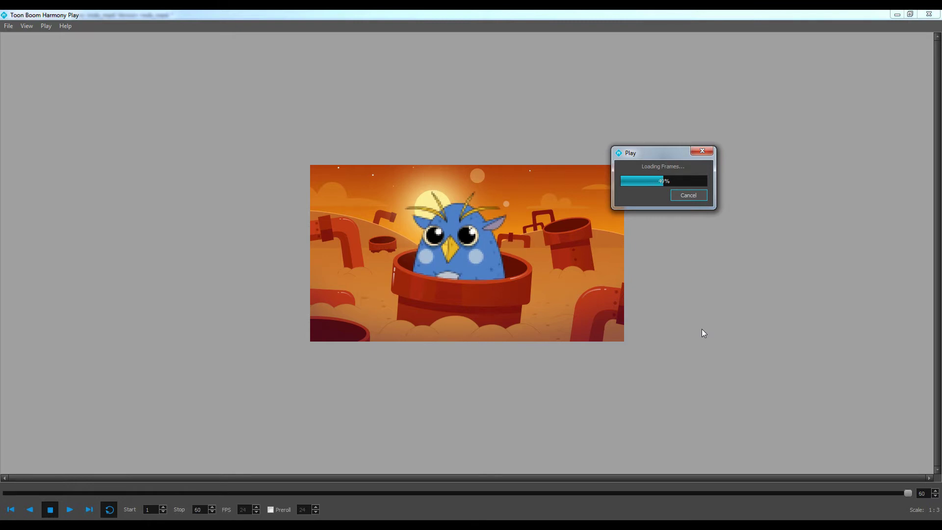
left_click(691, 196)
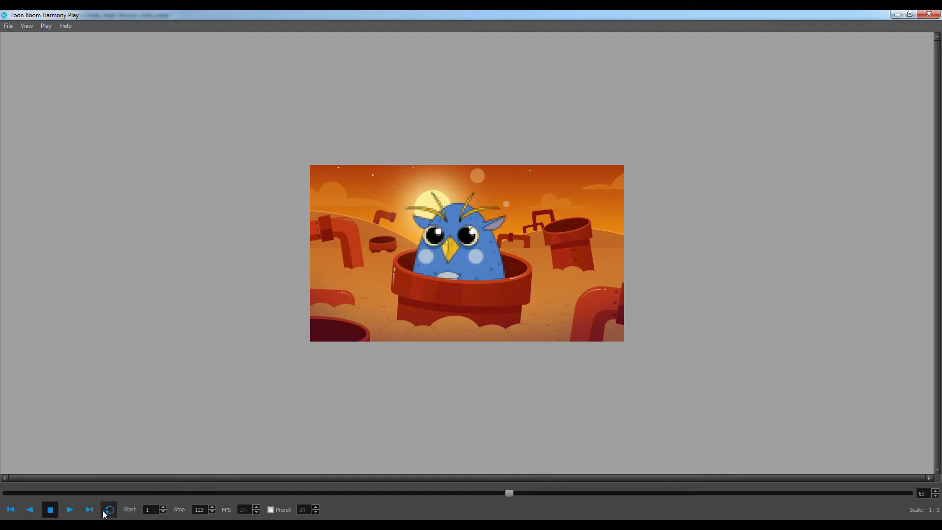
left_click(63, 513)
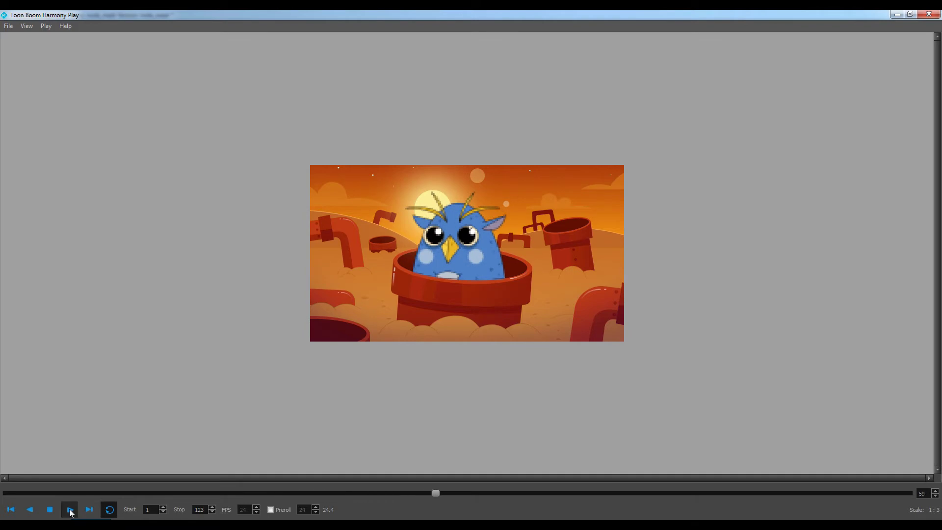
left_click(930, 15)
- Duplicate the Pixelate node and insert the copy between cenario_mask and the Composite
left_click_drag(764, 248, 680, 234)
left_click(704, 226)
left_click(659, 223)
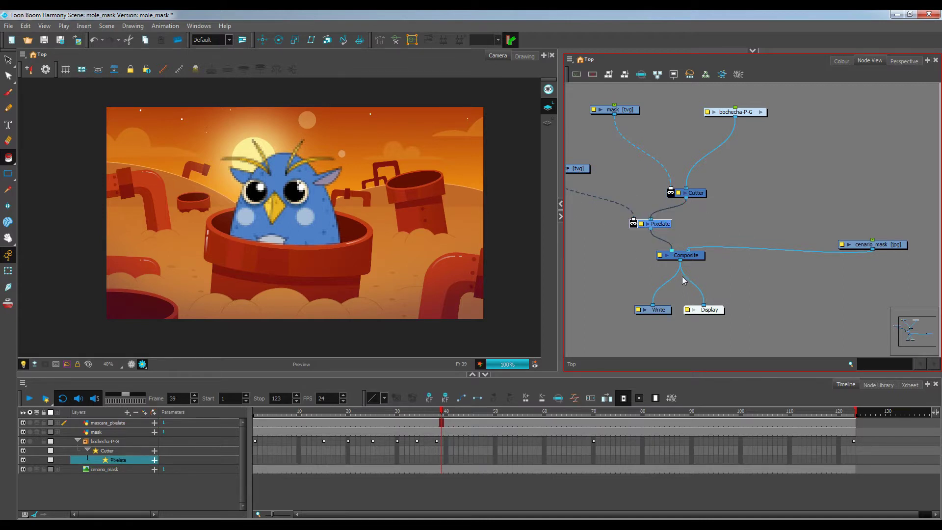
key("ctrl+c")
key("ctrl+v")
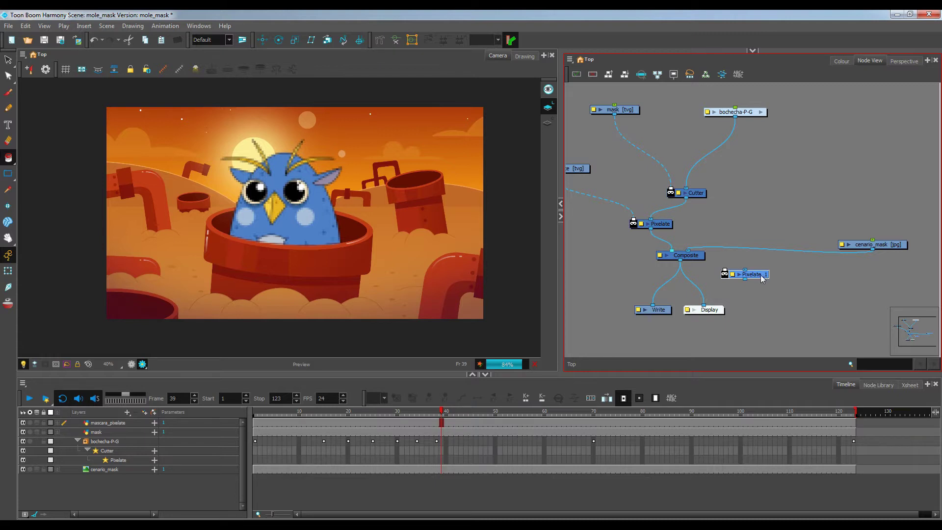
left_click_drag(767, 275, 776, 254)
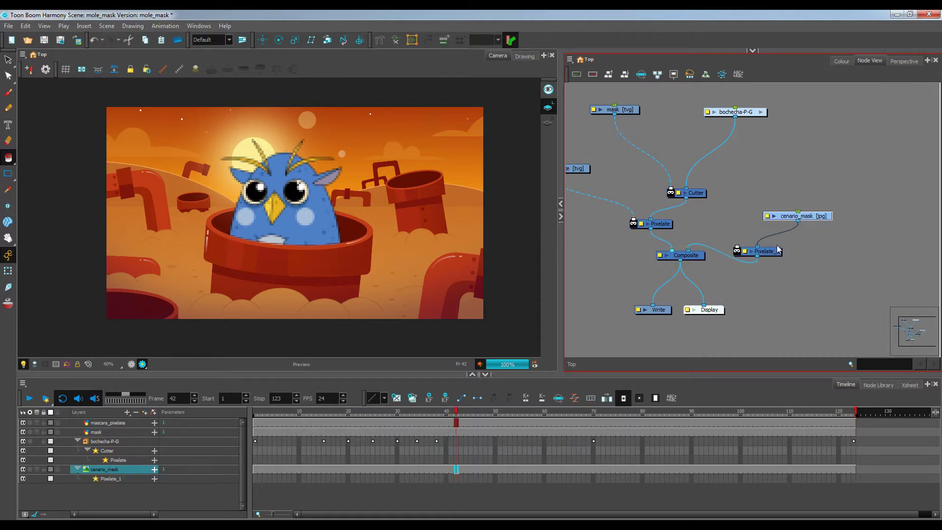
left_click_drag(772, 252, 846, 209)
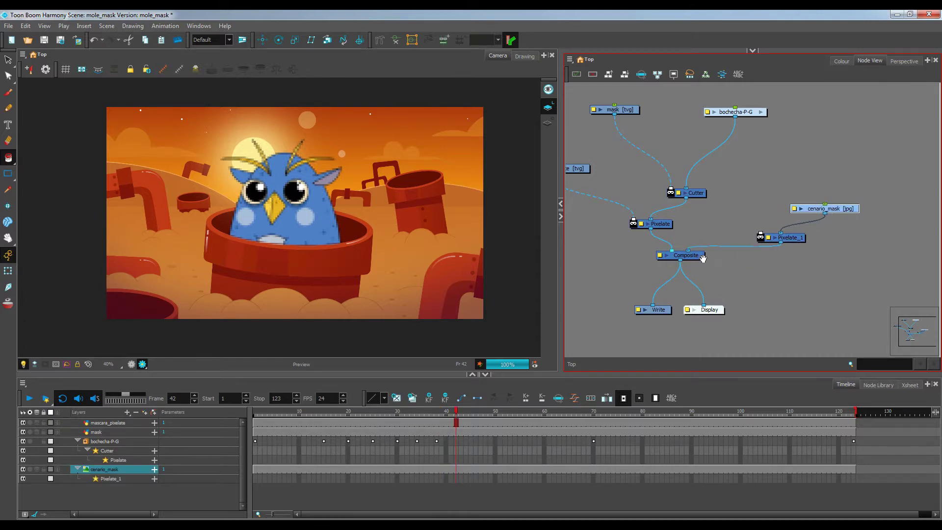
left_click_drag(701, 260, 791, 258)
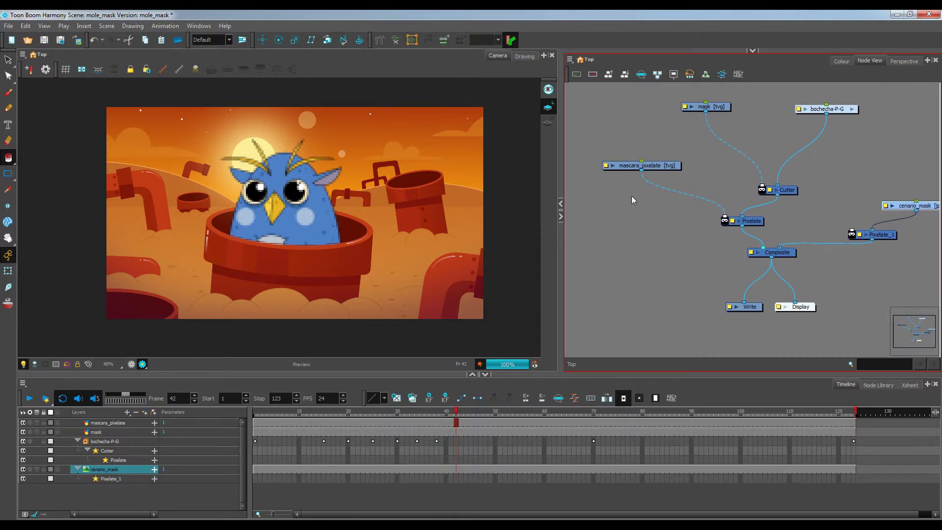
- Widen the mascara_pixelate rectangle so it extends past both sides of the camera frame
left_click(663, 167)
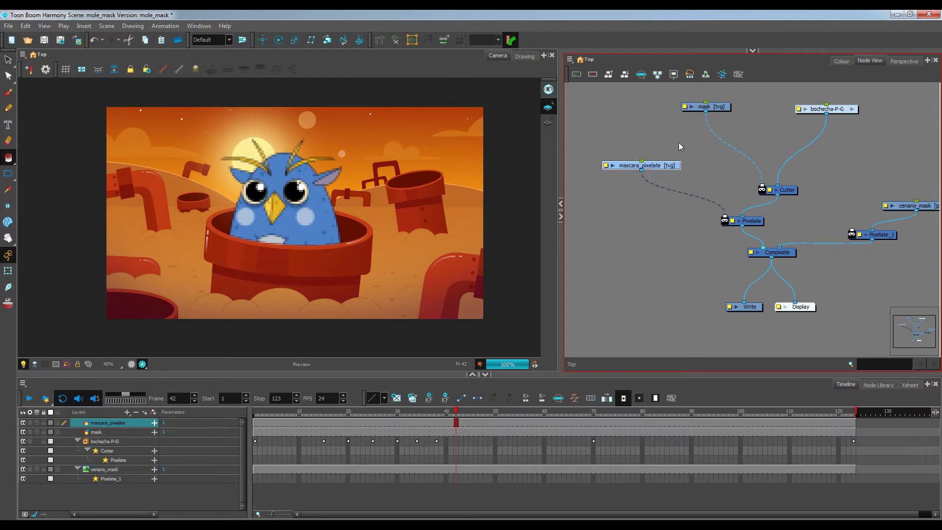
left_click(7, 59)
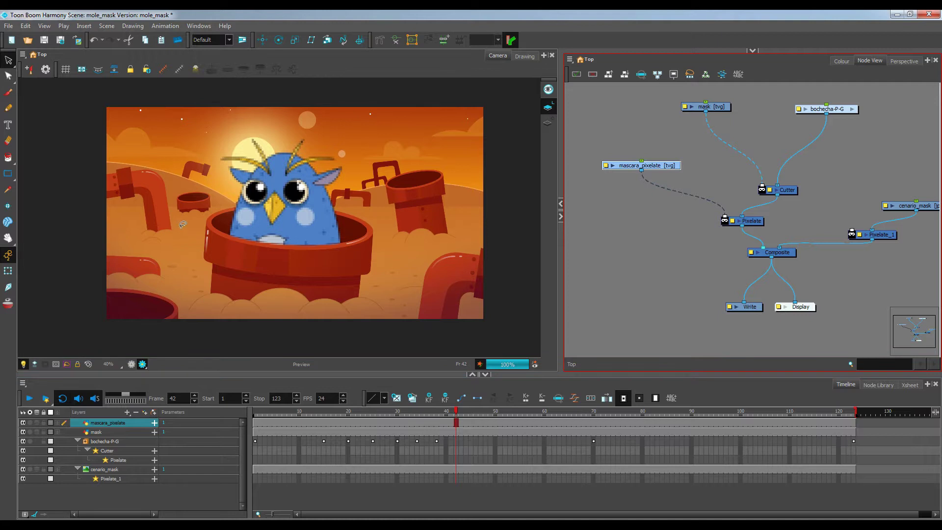
left_click_drag(195, 124, 297, 123)
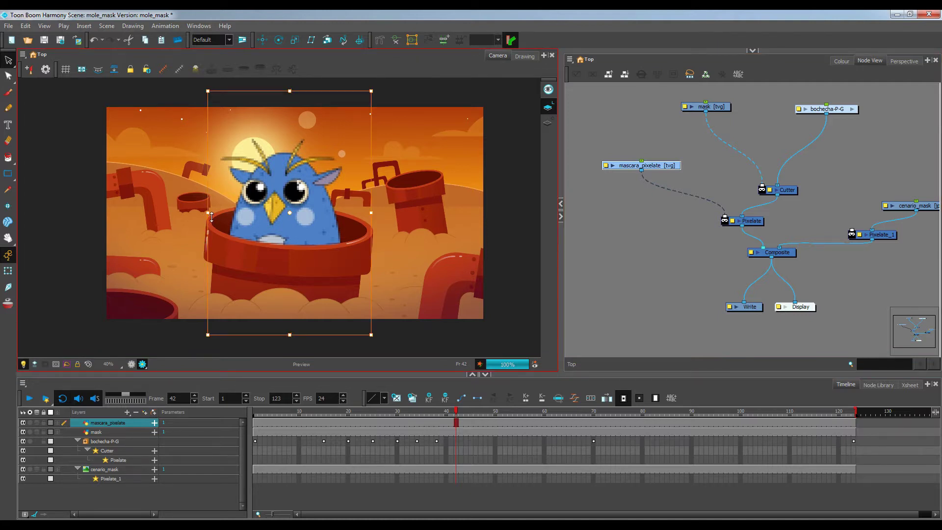
left_click_drag(199, 213, 97, 213)
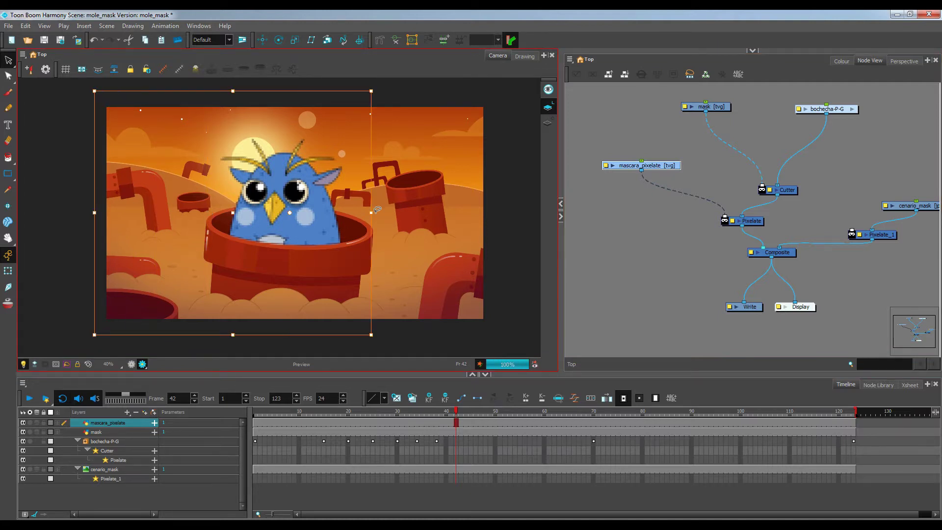
left_click_drag(372, 212, 493, 224)
- Connect mascara_pixelate to the matte input of the background's Pixelate node as well
left_click_drag(659, 239, 585, 238)
mouse_move(589, 180)
left_mouse_down()
mouse_move(648, 156)
mouse_move(843, 217)
left_mouse_up()
left_click(612, 293)
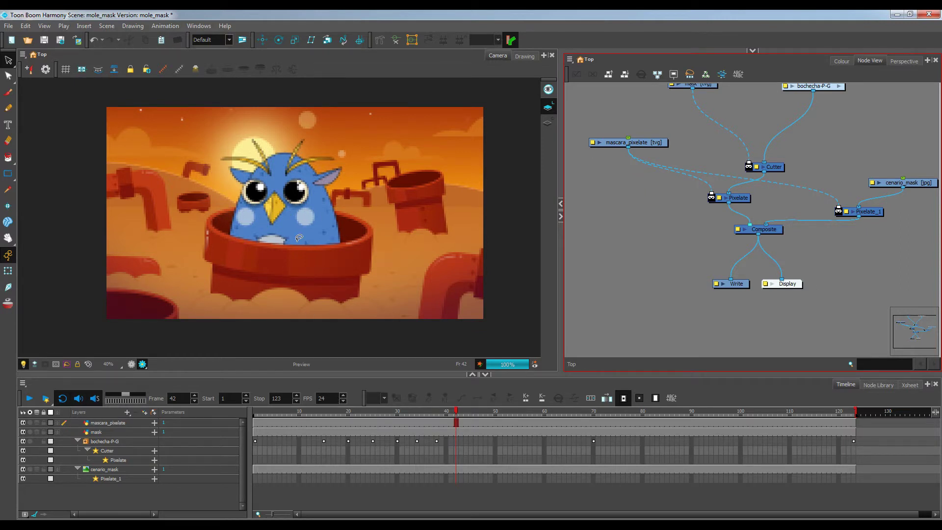
left_click_drag(723, 243, 718, 275)
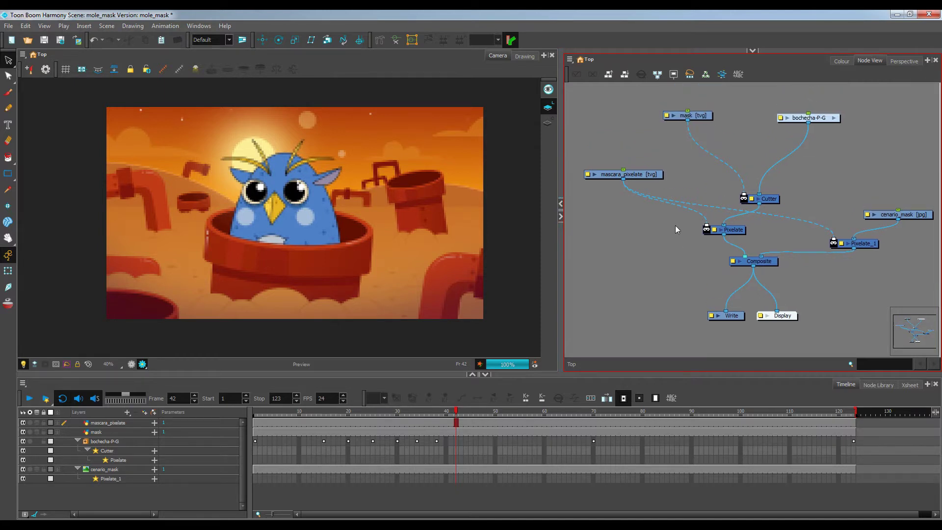
- Delete the mascara_pixelate layer and both Pixelate nodes from the node network
left_click(649, 178)
key("Delete")
left_click(491, 286)
left_click(735, 230)
key("Delete")
left_click(872, 248)
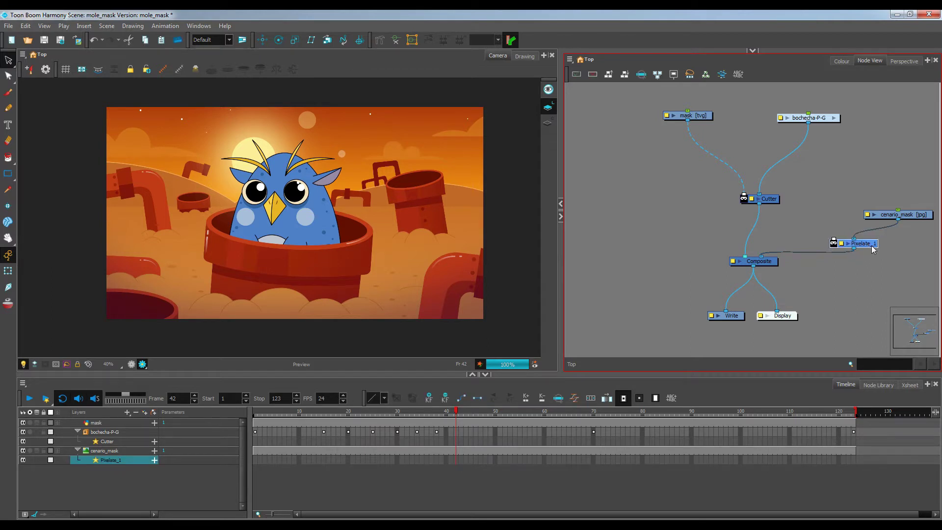
key("Delete")
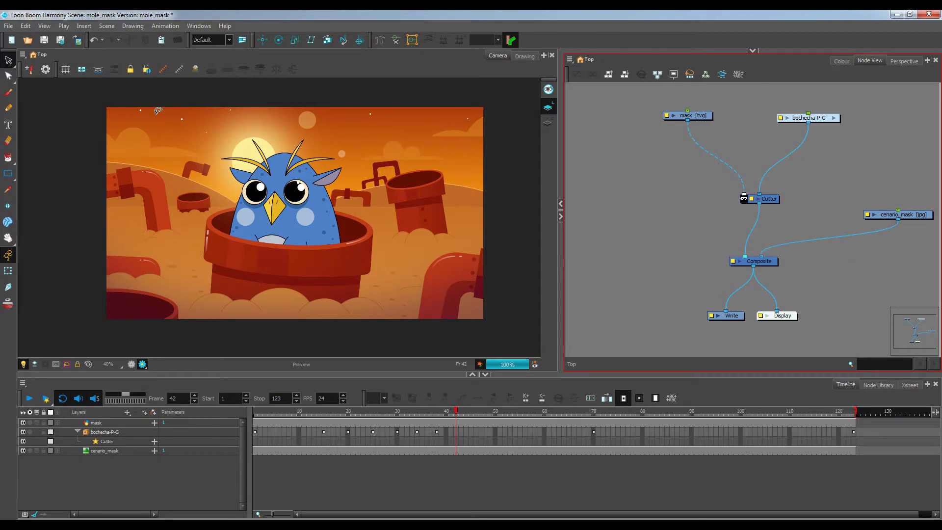
- Save the scene, switch the camera back to OpenGL view, and go to frame 29
left_click(9, 25)
left_click(35, 87)
left_click(132, 364)
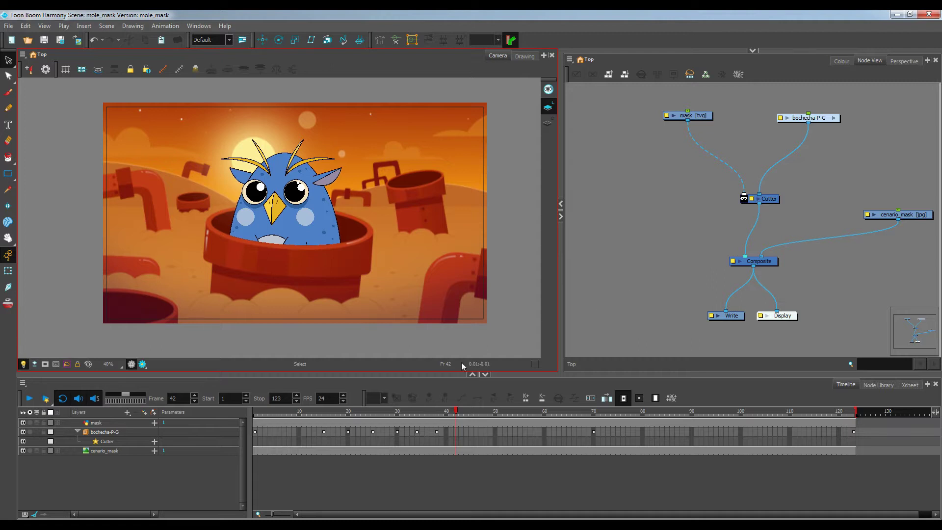
left_click_drag(447, 411, 394, 416)
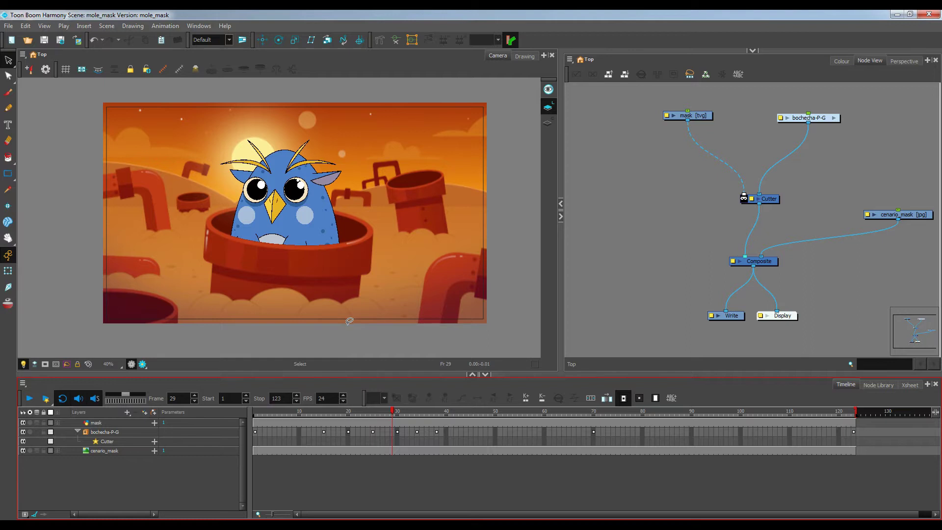
- Add a Transparency node from the Filter category between the Cutter and the Composite
left_click(878, 385)
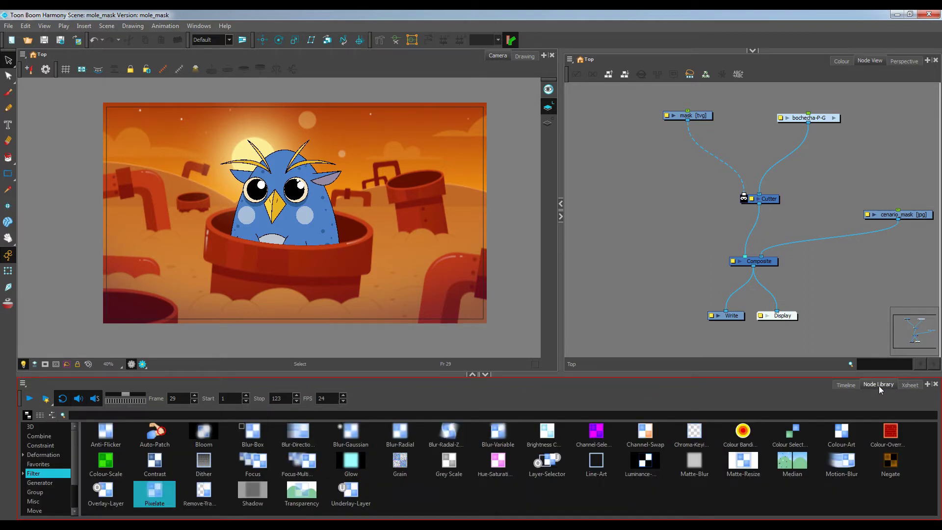
left_click(741, 240)
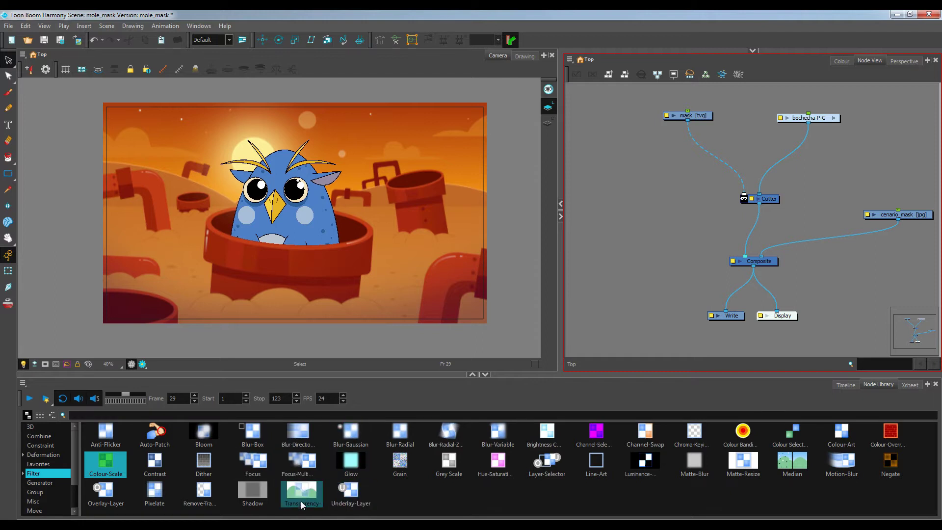
left_click_drag(302, 491, 763, 229)
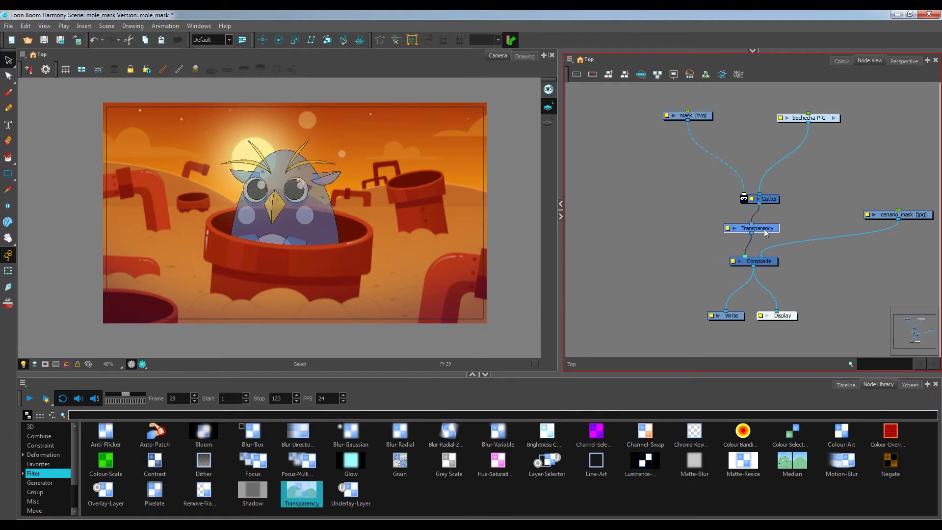
- Try a value of 80 on the Transparency node and change it to 20
left_click(727, 229)
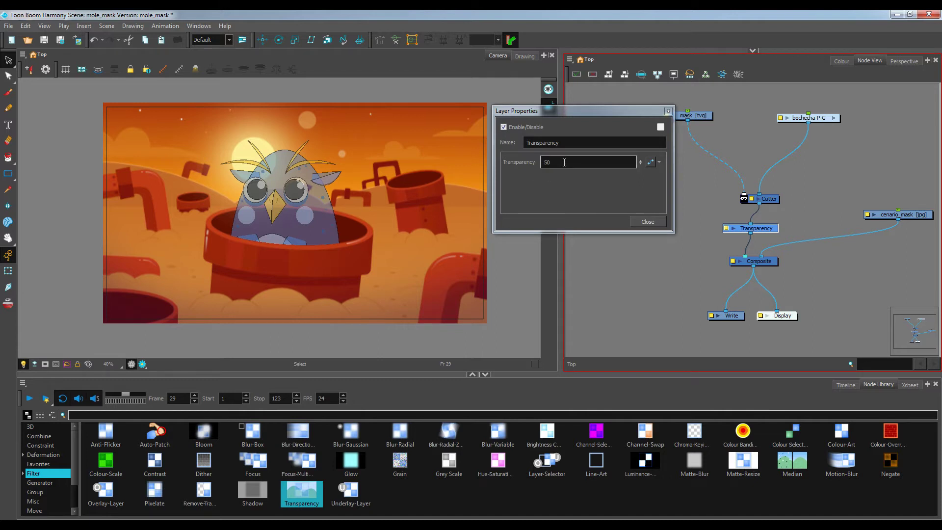
left_click_drag(564, 162, 493, 163)
type("80")
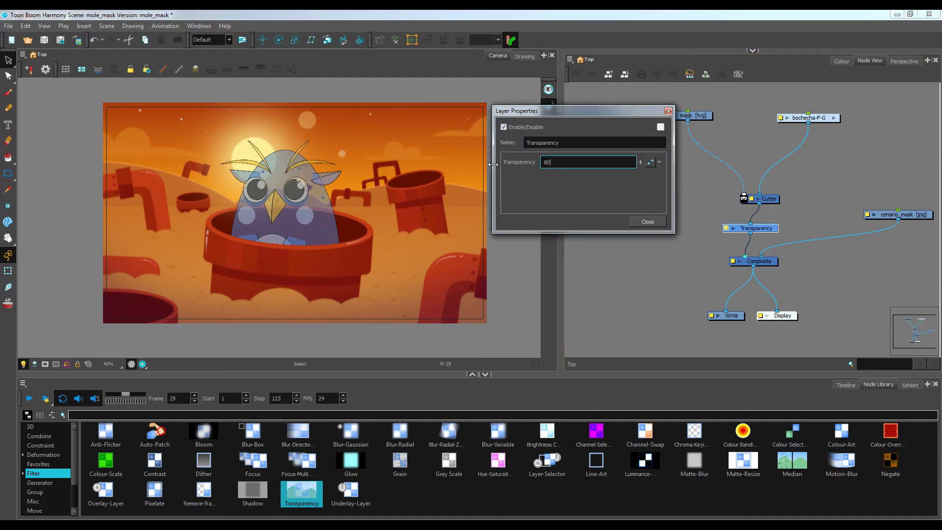
key("Return")
type("20")
key("Return")
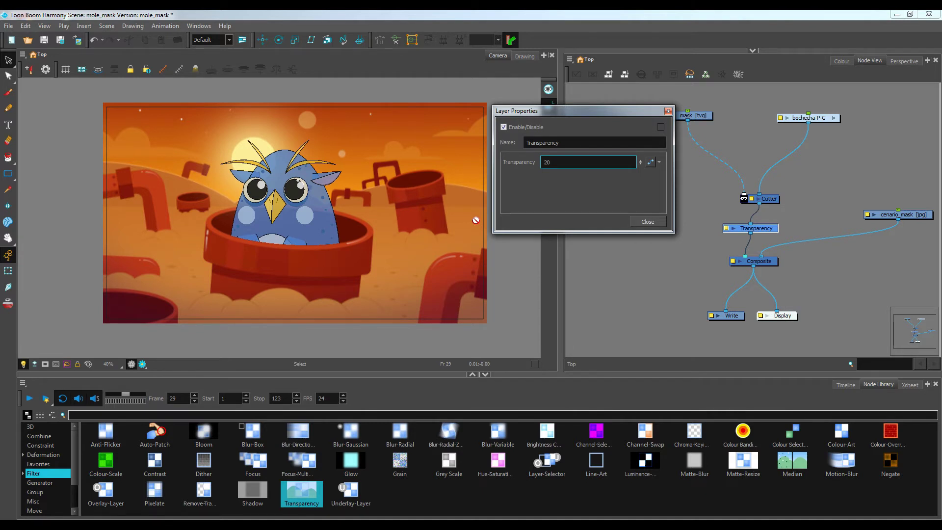
scroll(476, 220, "up", 1)
scroll(385, 208, "down", 1)
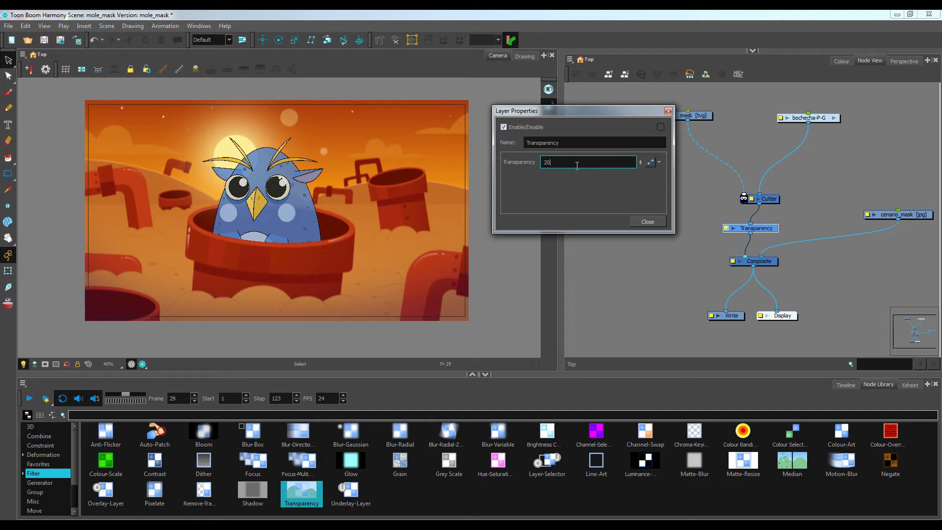
- Create an animation function for the Transparency value and open its curve in the Bezier Editor at frame 1
left_click(653, 162)
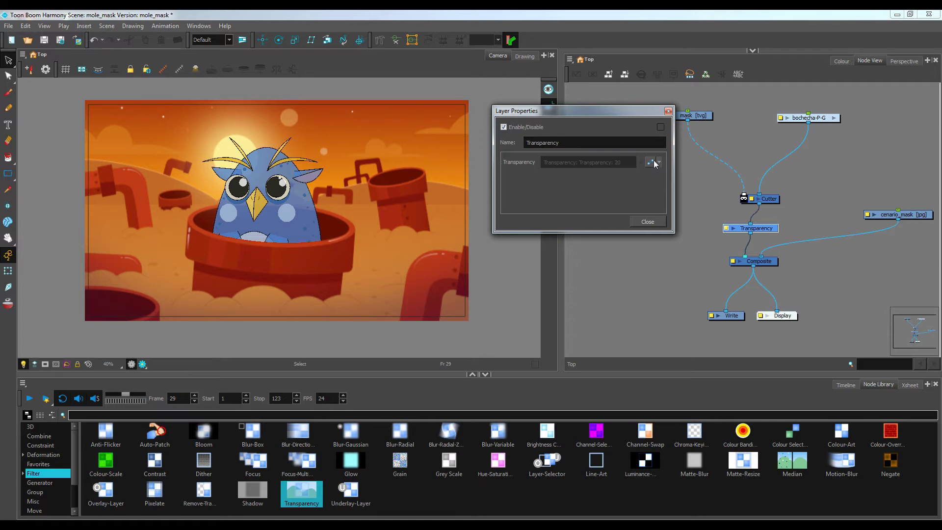
left_click(654, 163)
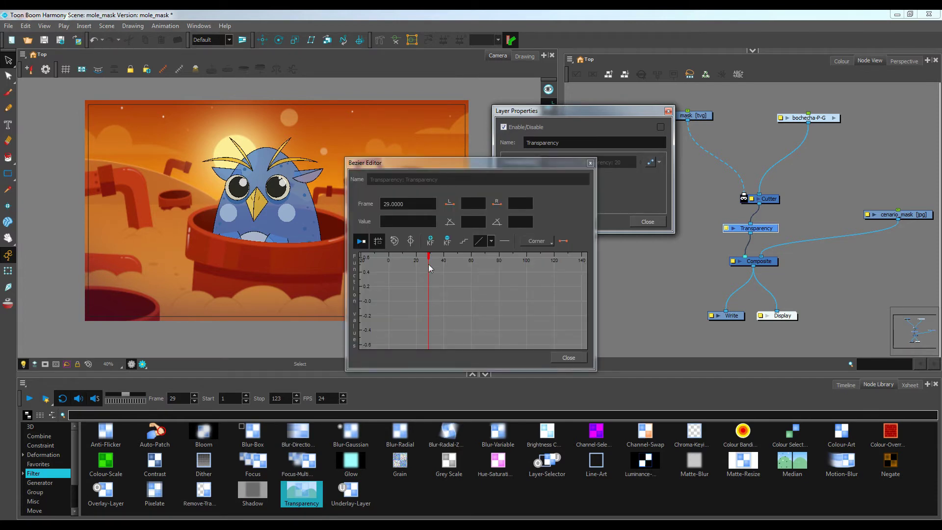
left_click(846, 385)
left_click_drag(532, 160, 788, 143)
left_click_drag(584, 412, 245, 394)
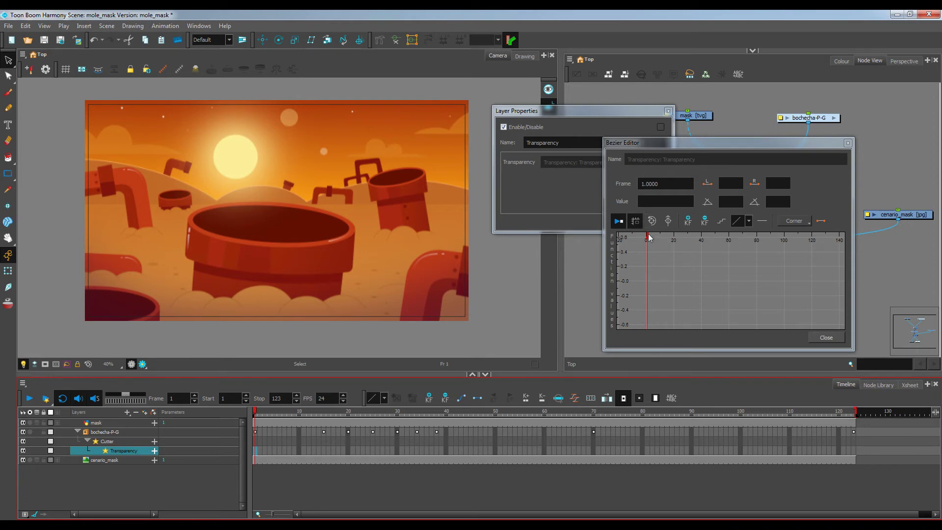
- Add a keyframe at frame 1 of the transparency curve and set its value to 100
left_click(688, 221)
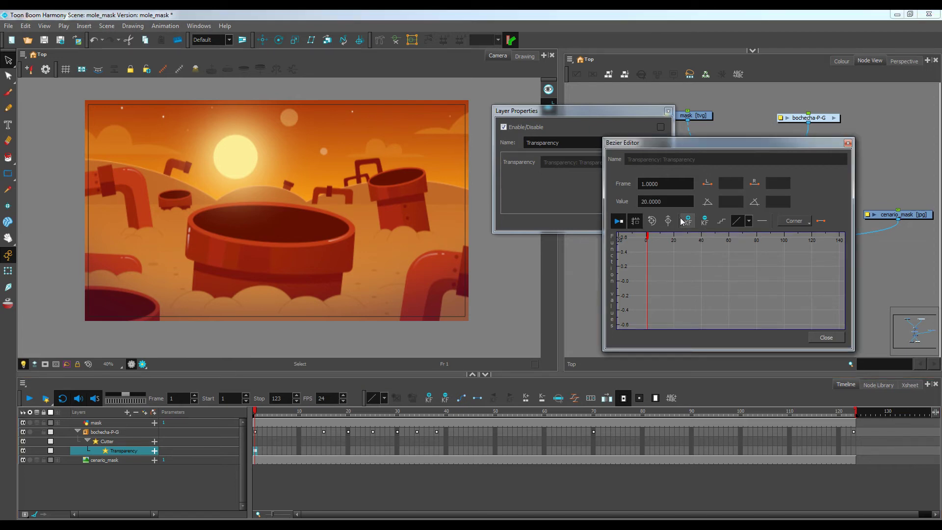
left_click(638, 206)
left_click_drag(670, 200, 626, 200)
type("100")
key("Return")
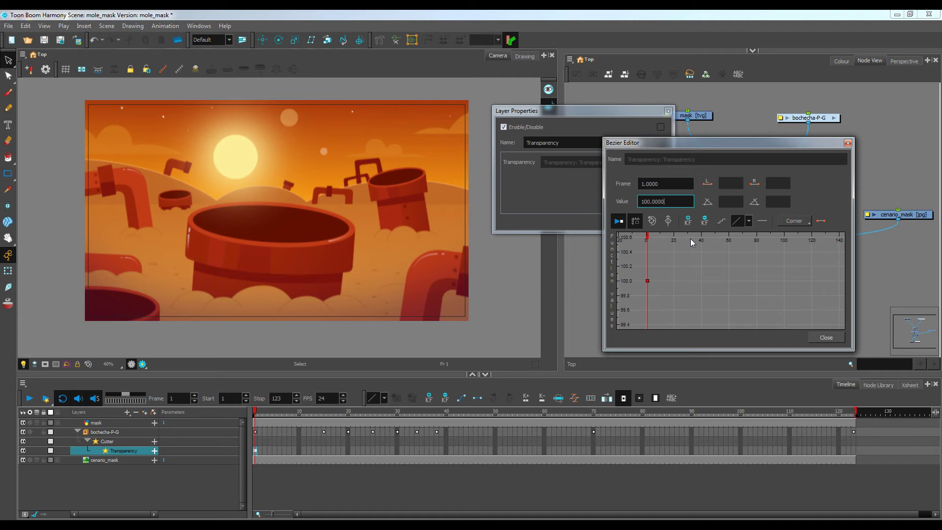
- Add a transparency keyframe at frame 38 and set its value to 0
left_click_drag(263, 413, 438, 412)
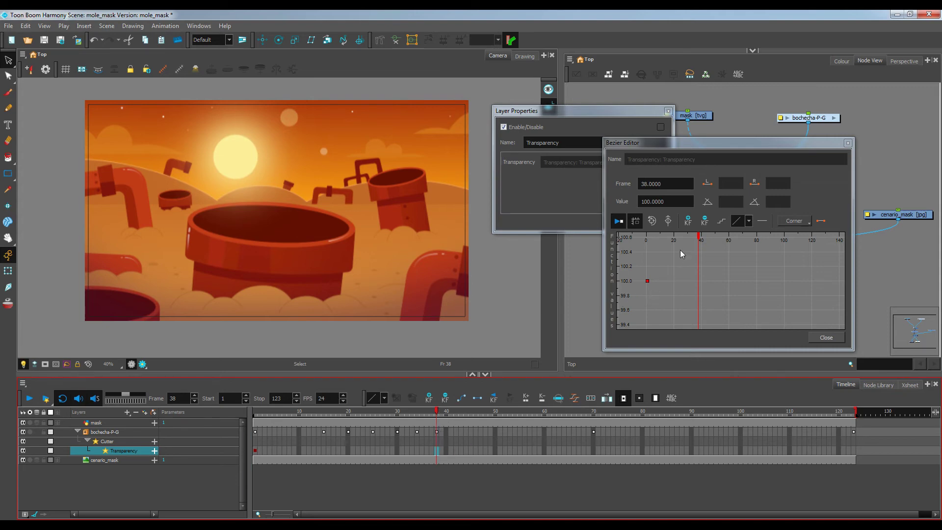
left_click(688, 222)
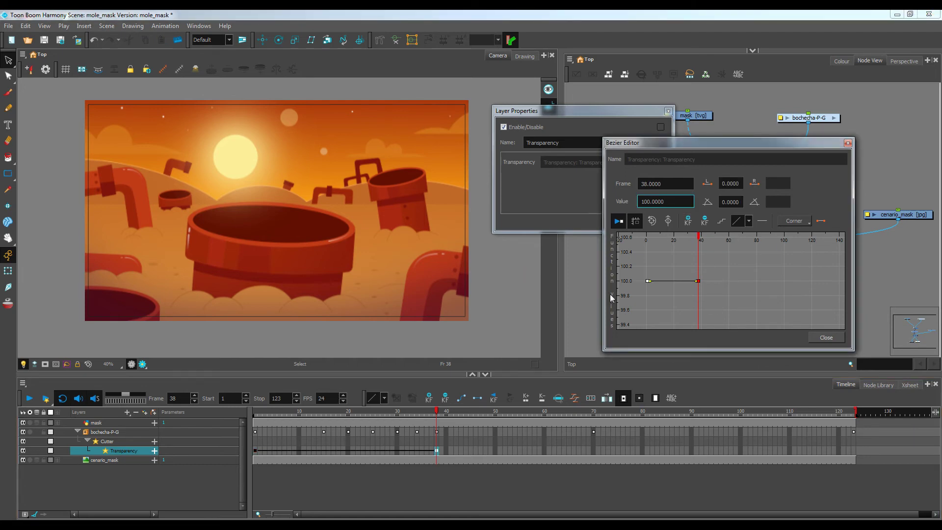
left_click_drag(675, 202, 528, 203)
type("0")
key("Return")
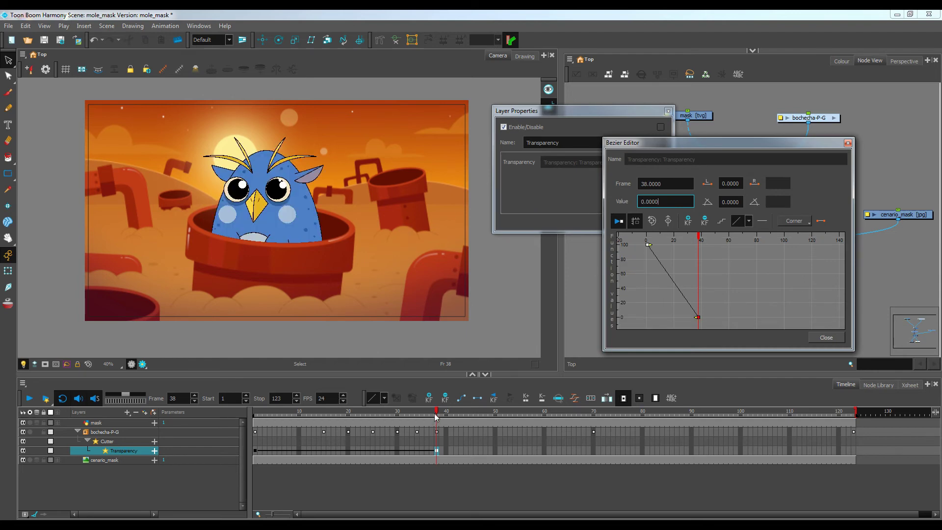
- Play the transparency animation from frame 1, stop it, and scrub back to frame 30 to examine the bird's fade
left_click_drag(435, 411, 228, 403)
left_click(33, 400)
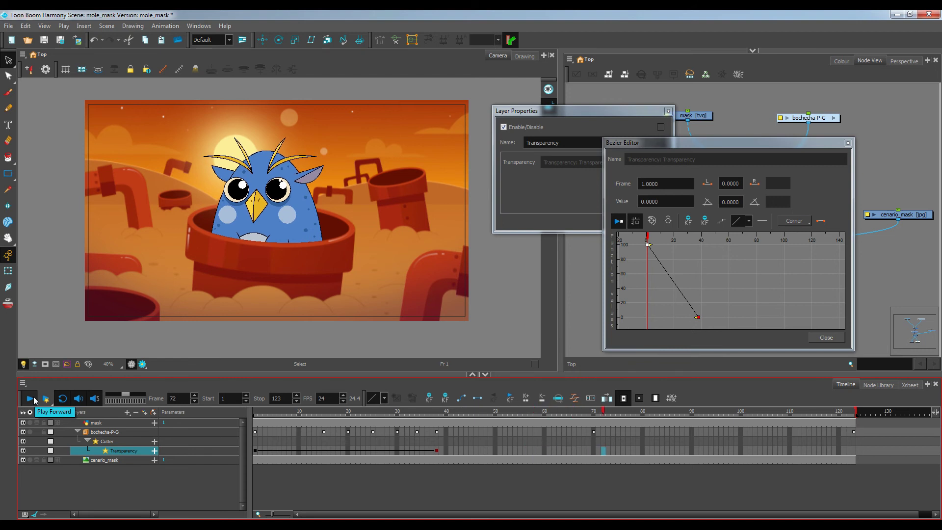
left_click(33, 401)
left_click_drag(488, 412, 399, 412)
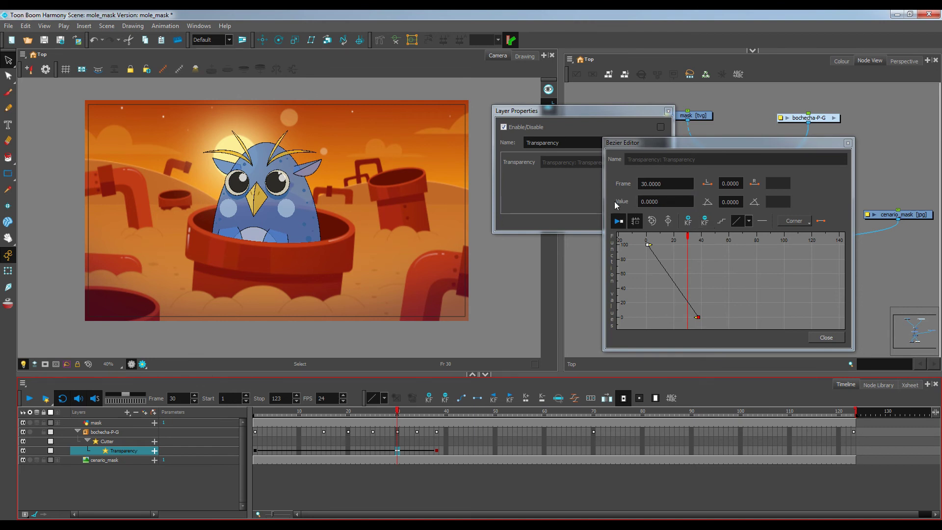
left_click(672, 201)
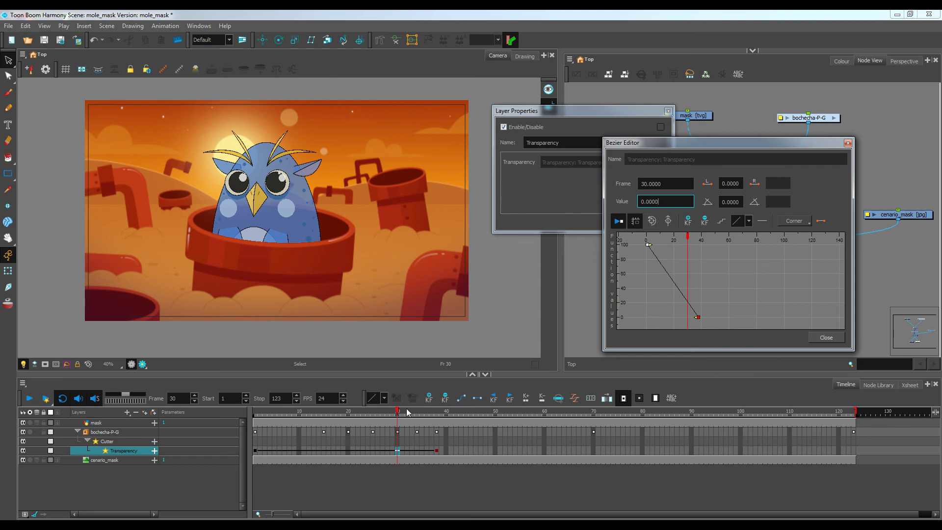
- Delete the Transparency node between the Cutter and the Composite, and play back the scene
left_click(848, 143)
left_click(669, 112)
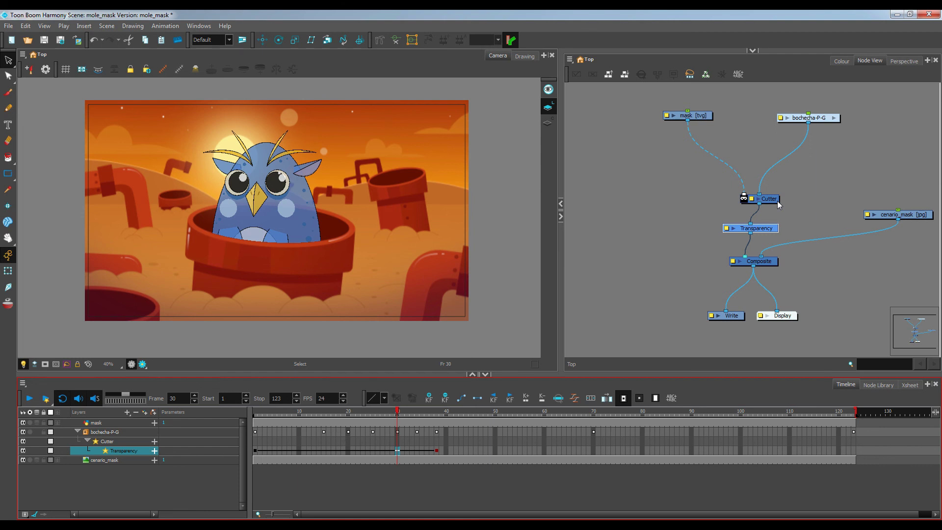
left_click(765, 229)
key("Delete")
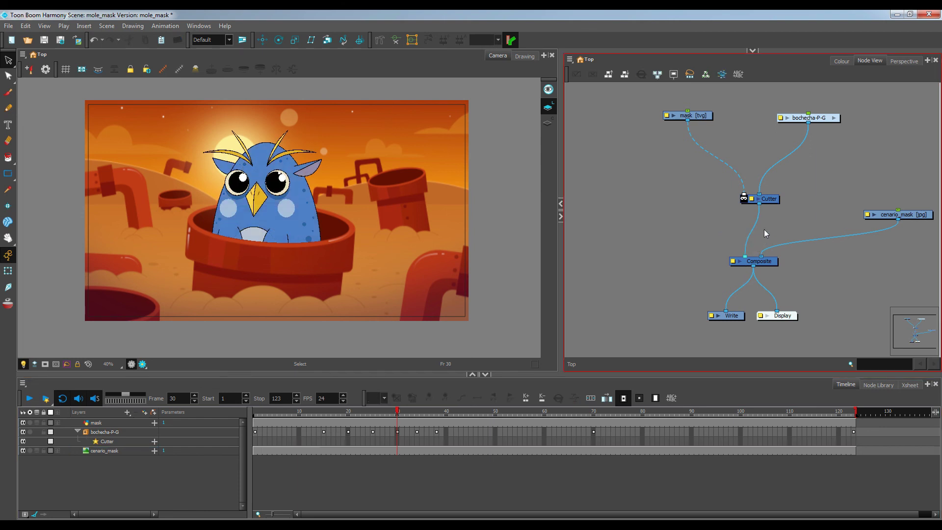
left_click(33, 399)
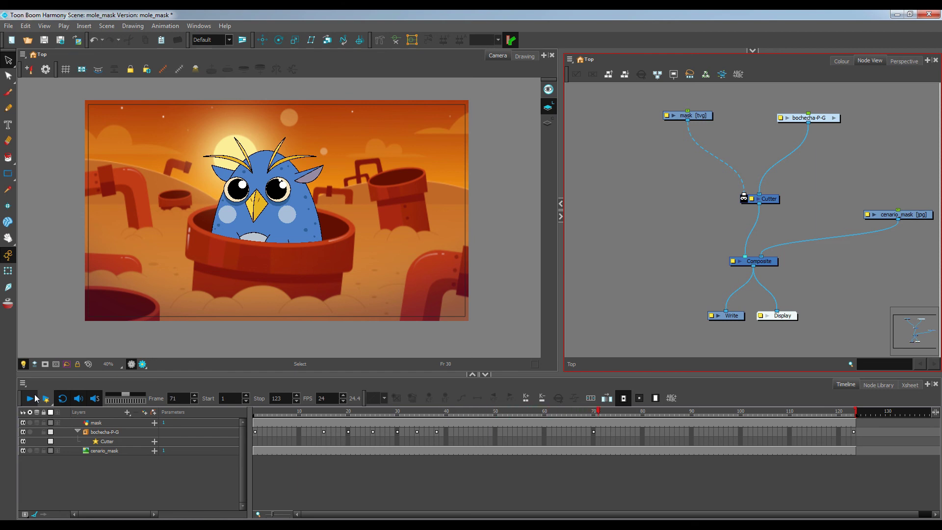